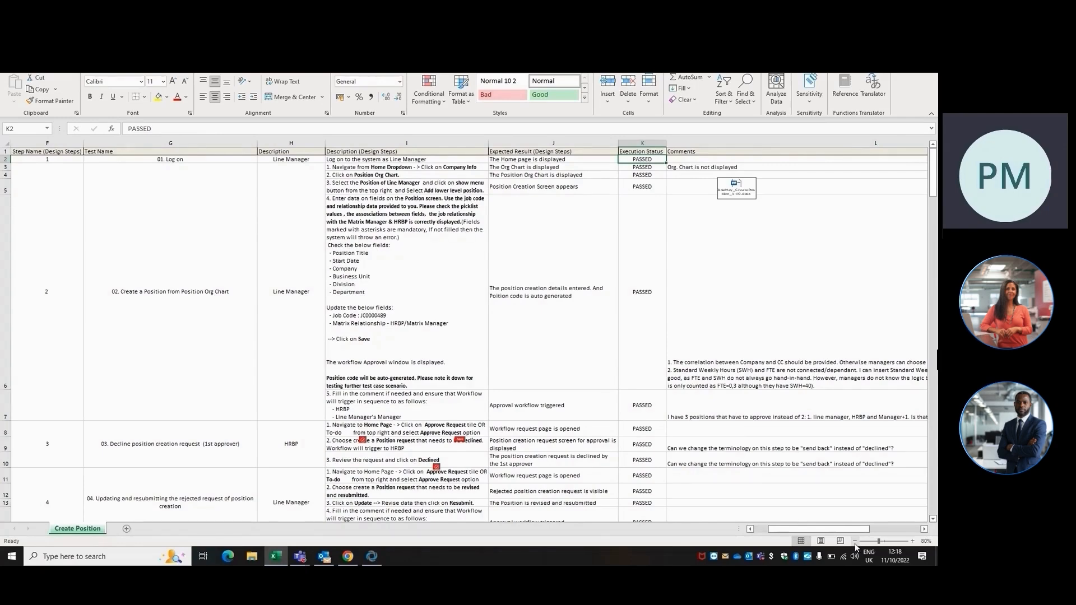
Examine the Create Position test script's columns from Type through Comments, including the tester comments and execution statuses
{"action": "key", "text": "Right"}
{"action": "key", "text": "Up"}
{"action": "key", "text": "Down"}
{"action": "key", "text": "Down"}
{"action": "key", "text": "Down"}
{"action": "key", "text": "Down"}
{"action": "key", "text": "Down"}
{"action": "key", "text": "Down"}
{"action": "key", "text": "Up"}
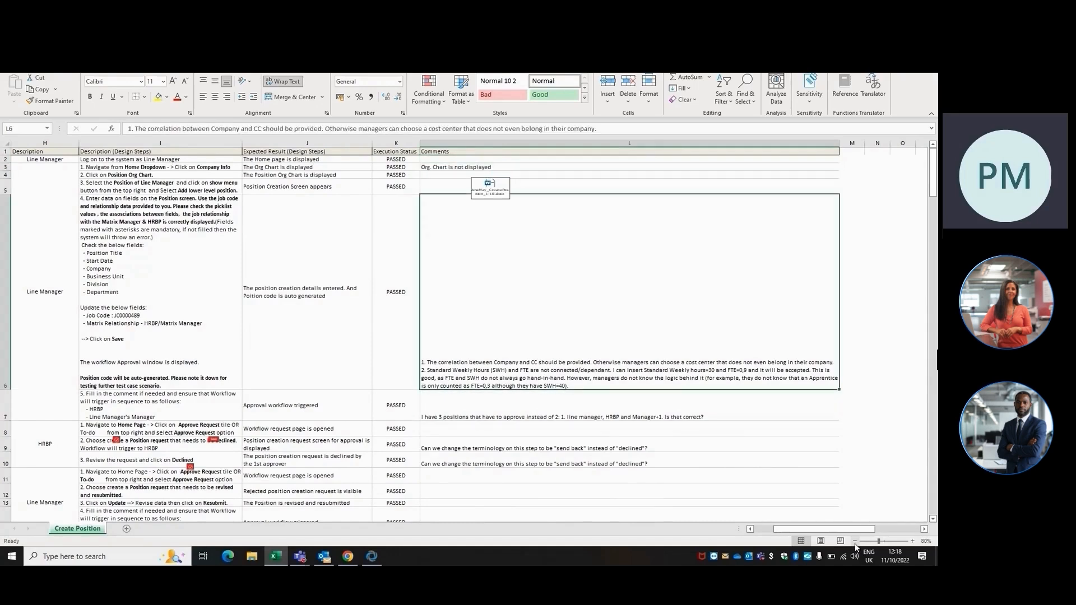
{"action": "key", "text": "Up"}
{"action": "key", "text": "Up"}
{"action": "key", "text": "Up"}
{"action": "key", "text": "Up"}
{"action": "key", "text": "Up"}
{"action": "key", "text": "Left"}
{"action": "key", "text": "Left"}
{"action": "key", "text": "Left"}
{"action": "key", "text": "Left"}
{"action": "key", "text": "Left"}
{"action": "key", "text": "Left"}
{"action": "key", "text": "Left"}
{"action": "key", "text": "Left"}
{"action": "key", "text": "Left"}
{"action": "key", "text": "Left"}
{"action": "key", "text": "Left"}
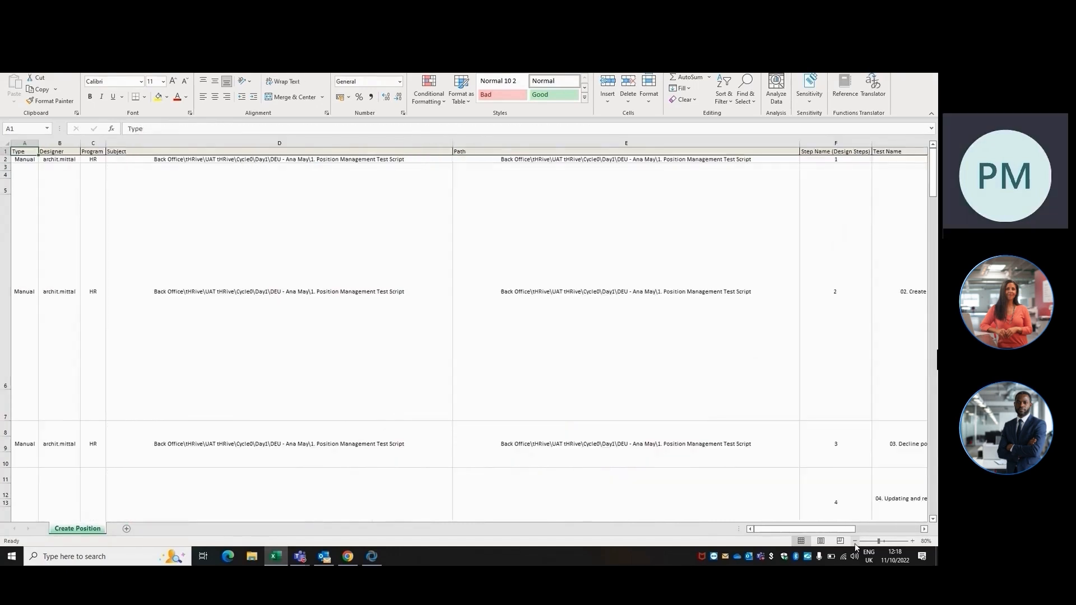
{"action": "left_click", "coordinate": [281, 237]}
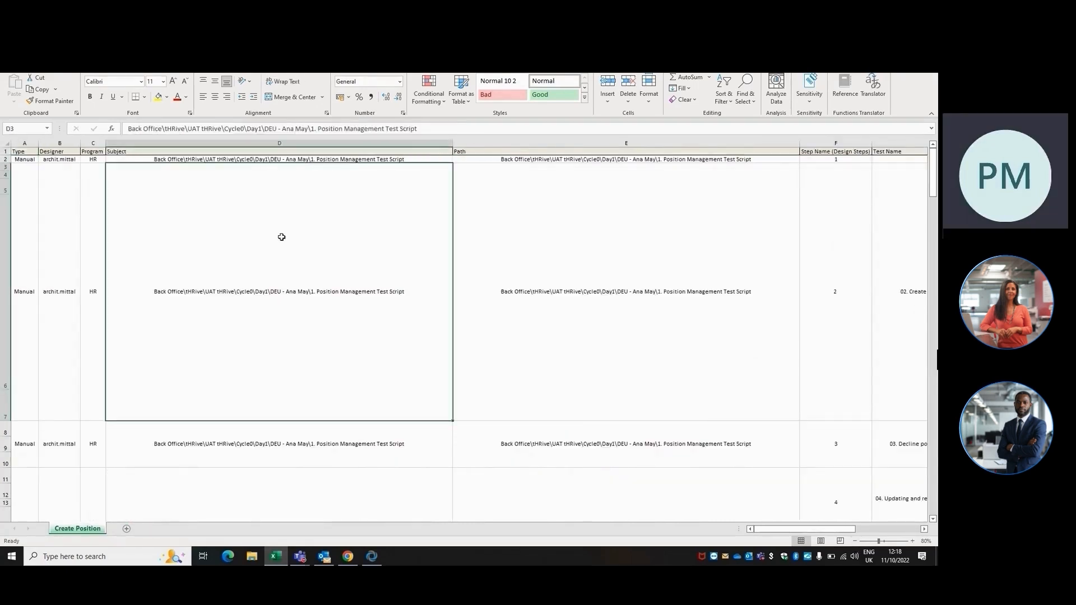
{"action": "left_click", "coordinate": [213, 154]}
{"action": "left_click", "coordinate": [25, 151]}
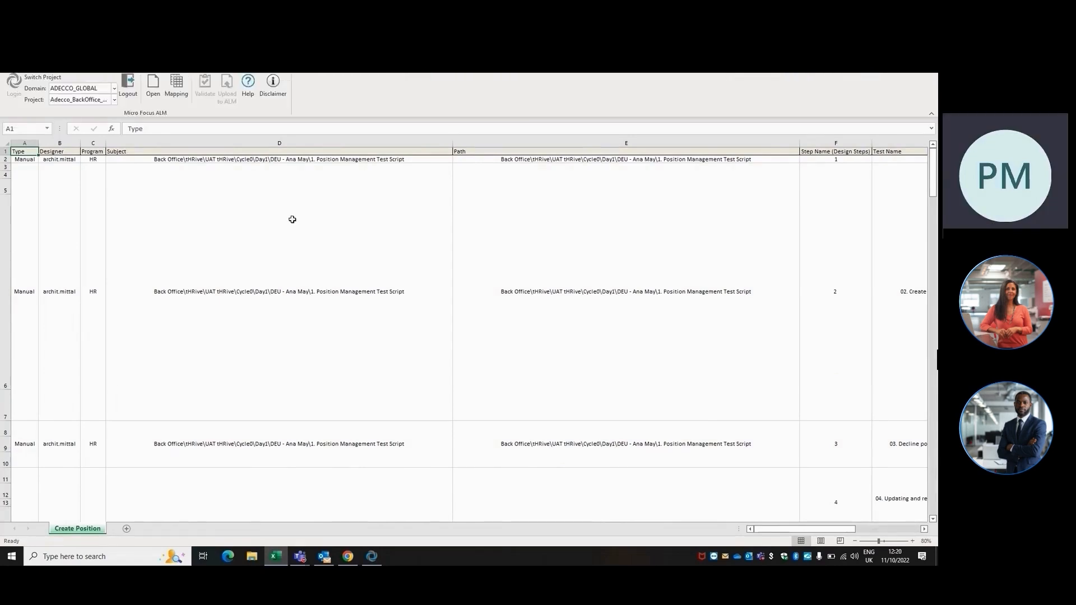
{"action": "left_click", "coordinate": [291, 219]}
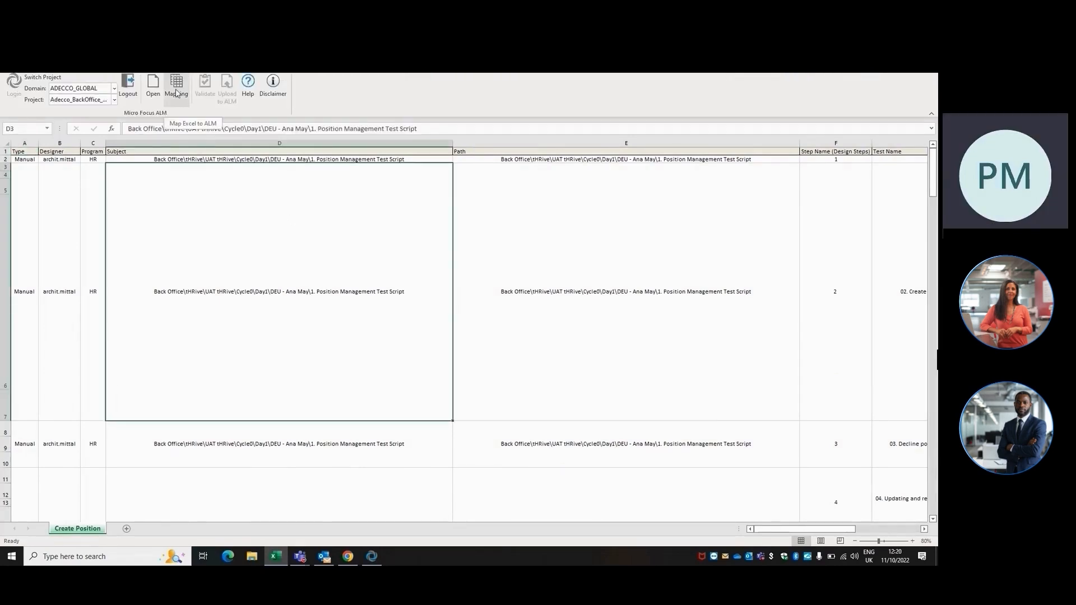
Select the header row cells from Type through Comments
{"action": "left_click", "coordinate": [25, 154]}
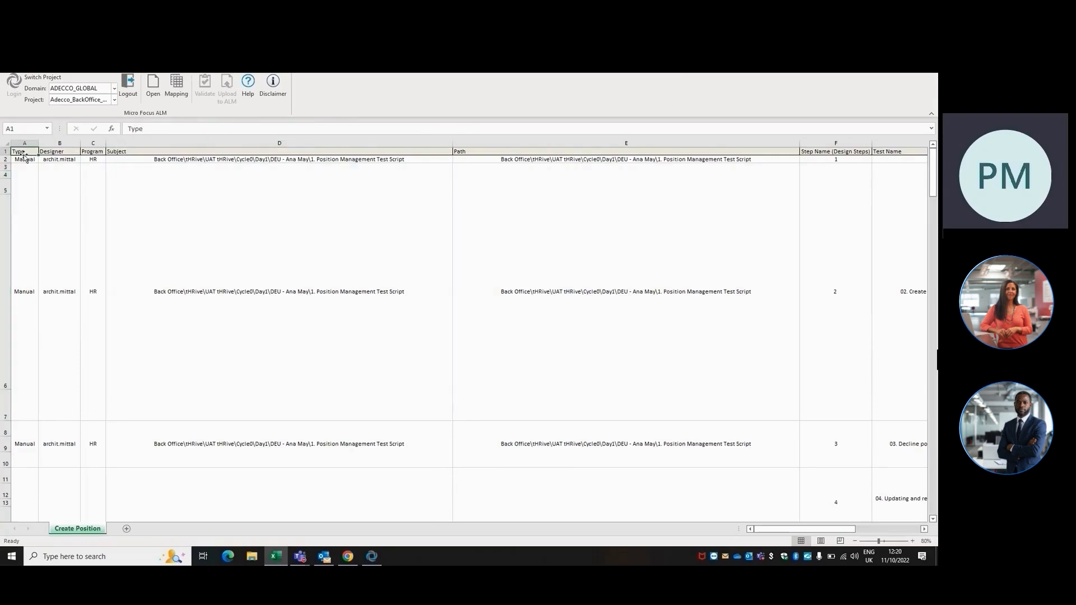
{"action": "key", "text": "shift+Right"}
{"action": "key", "text": "shift+Right"}
{"action": "key", "text": "shift+Right"}
{"action": "key", "text": "shift+Right"}
{"action": "key", "text": "shift+Right"}
{"action": "key", "text": "shift+Right"}
{"action": "key", "text": "shift+Right"}
{"action": "key", "text": "shift+Right"}
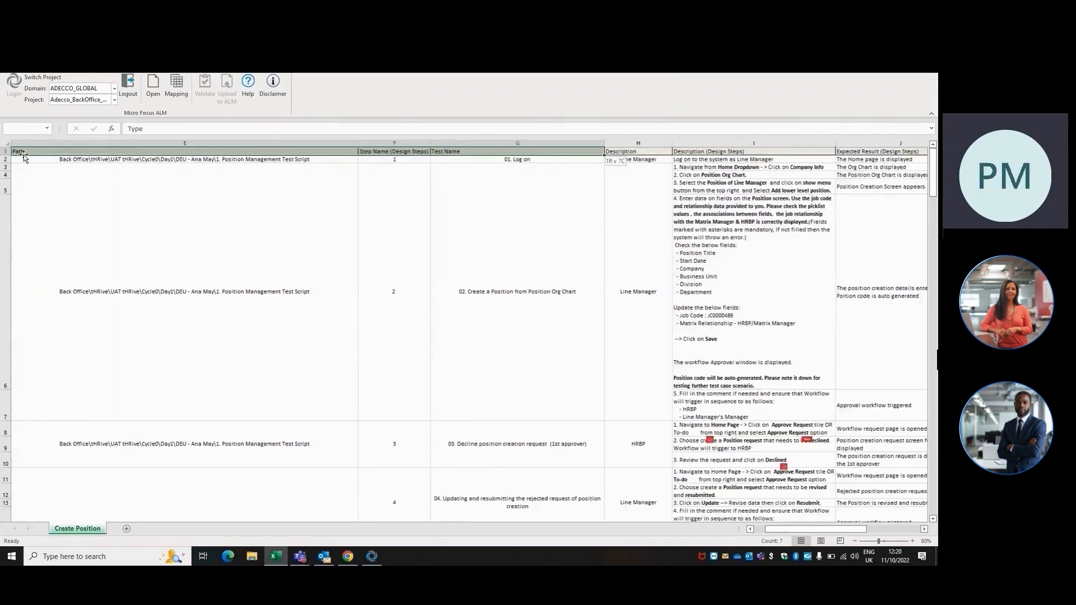
{"action": "key", "text": "shift+Right"}
{"action": "key", "text": "shift+Right"}
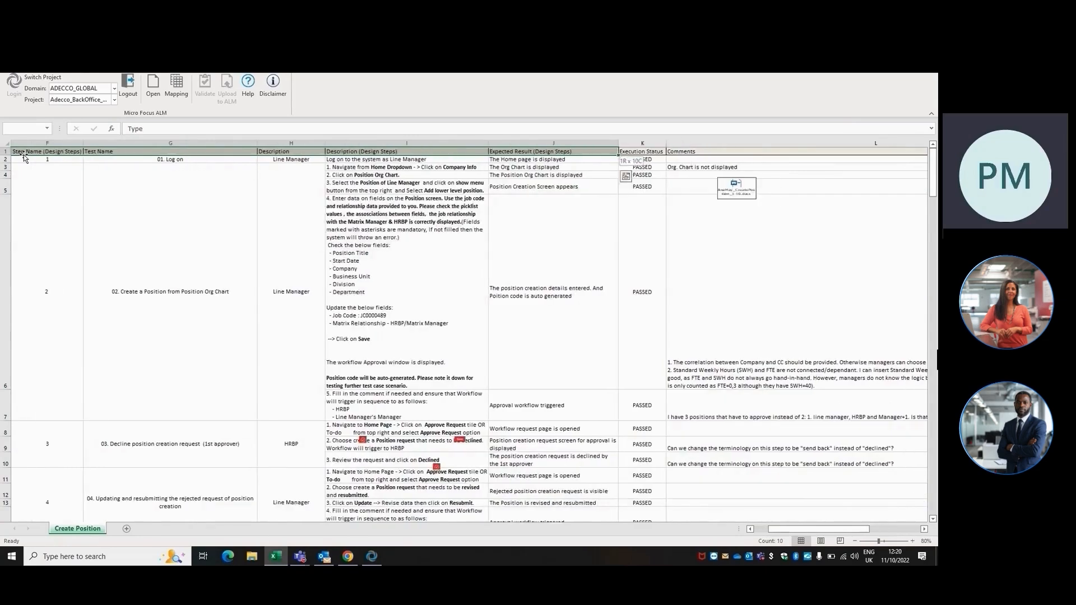
{"action": "key", "text": "shift+Right"}
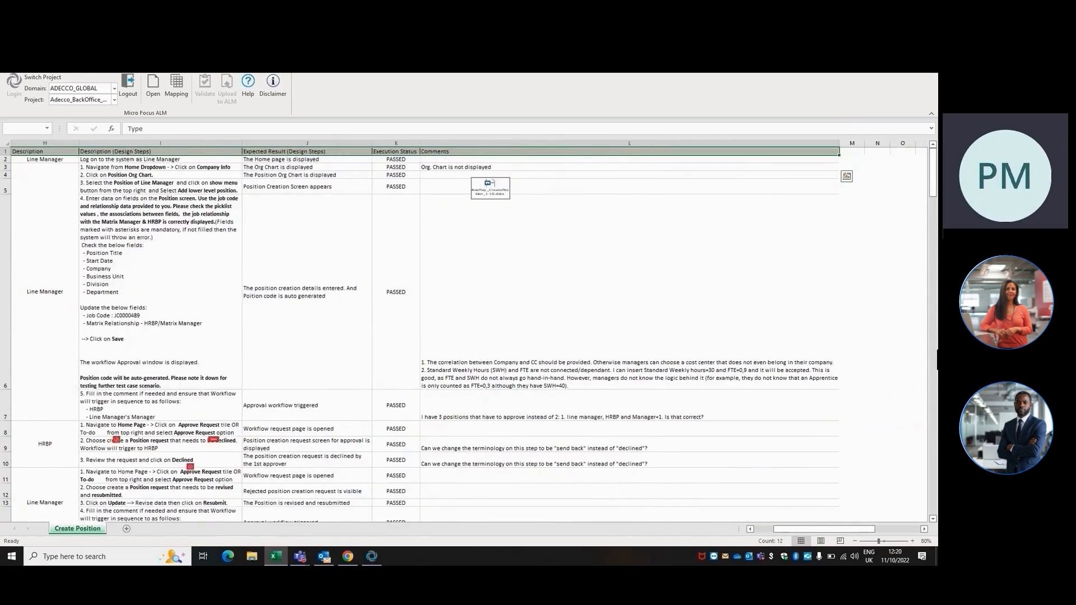
Auto-map the ALM fields of the Tests entity type to the sheet's columns, using row 1 as the label row
{"action": "left_click", "coordinate": [181, 96]}
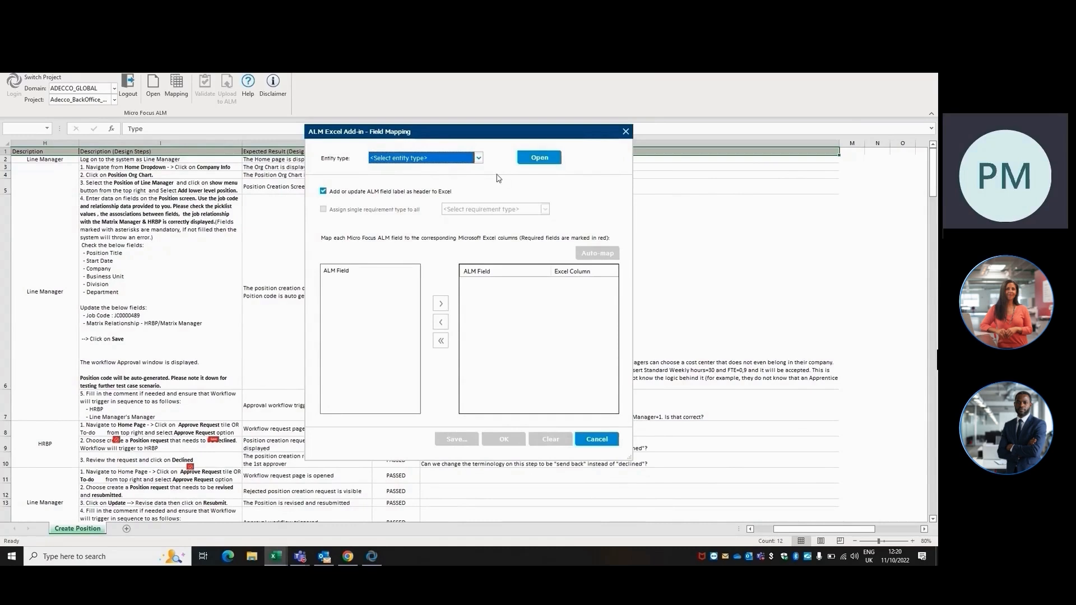
{"action": "left_click", "coordinate": [478, 158]}
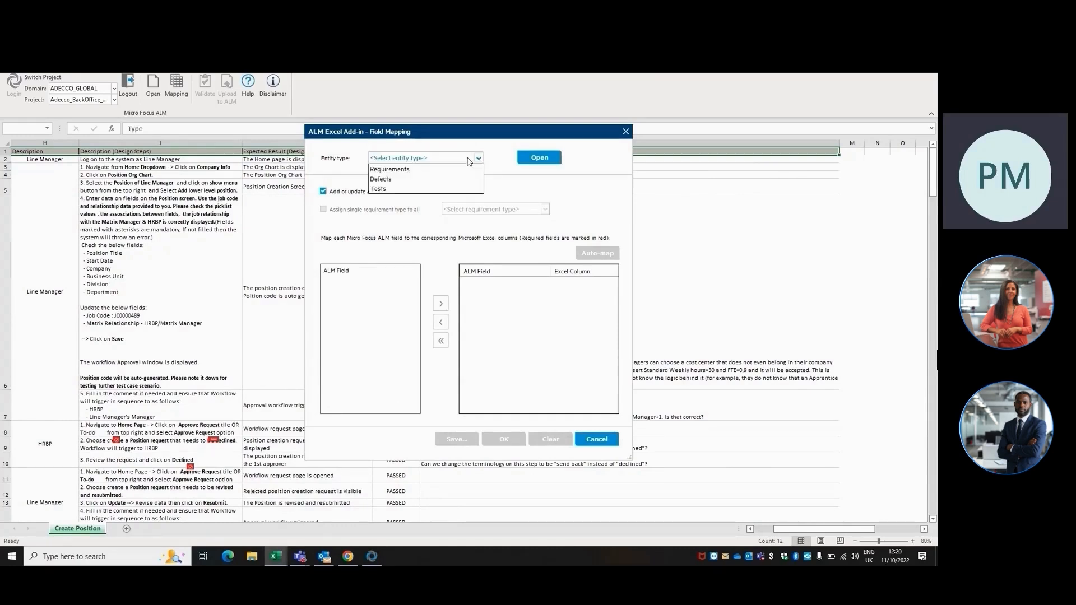
{"action": "left_click", "coordinate": [406, 190]}
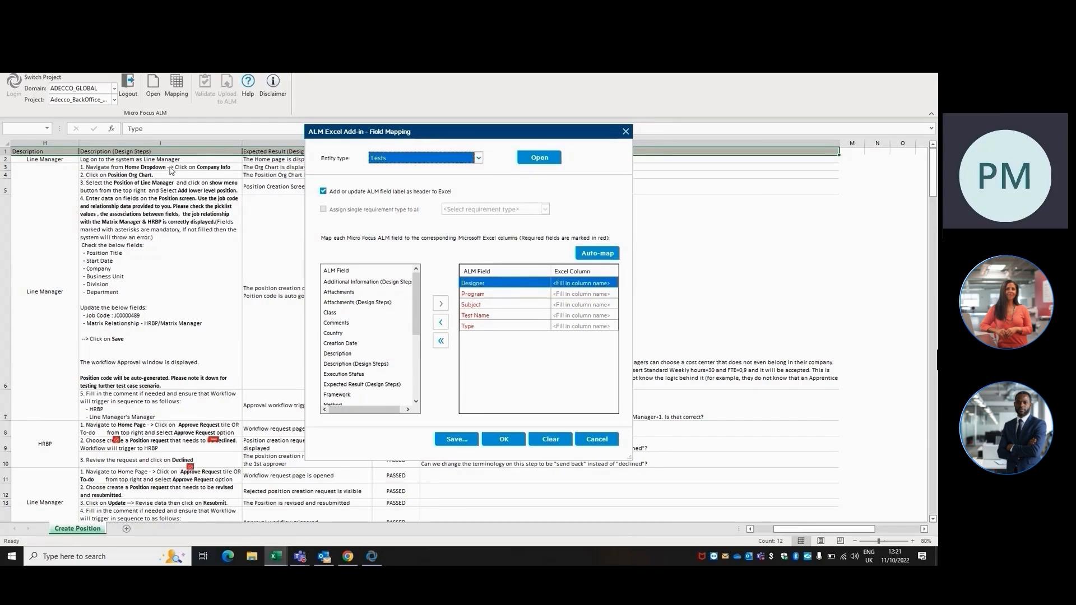
{"action": "left_click", "coordinate": [597, 253]}
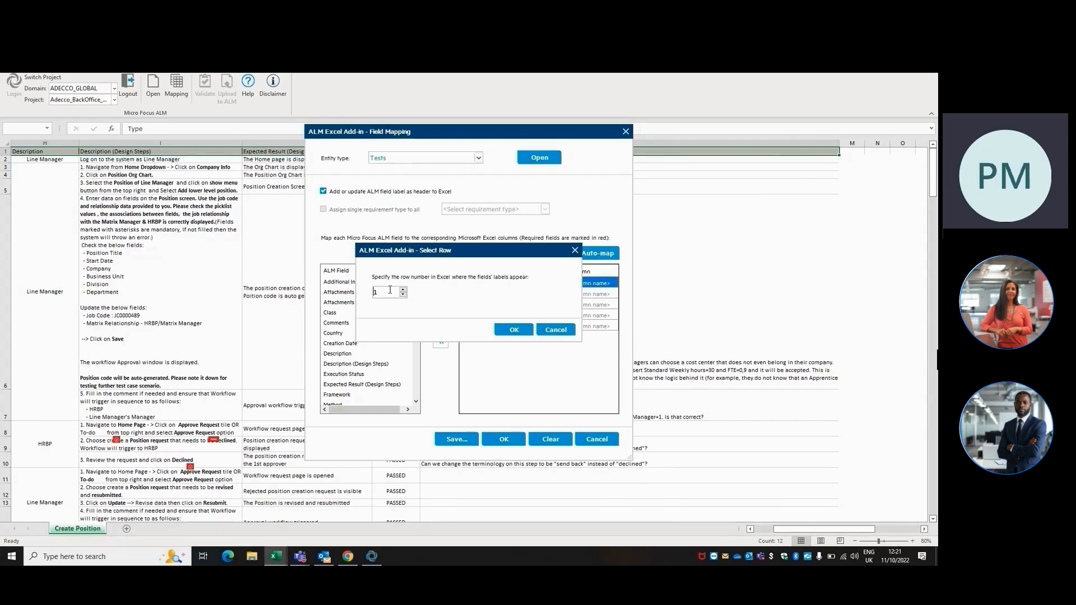
{"action": "left_click", "coordinate": [403, 289]}
{"action": "left_click", "coordinate": [516, 331]}
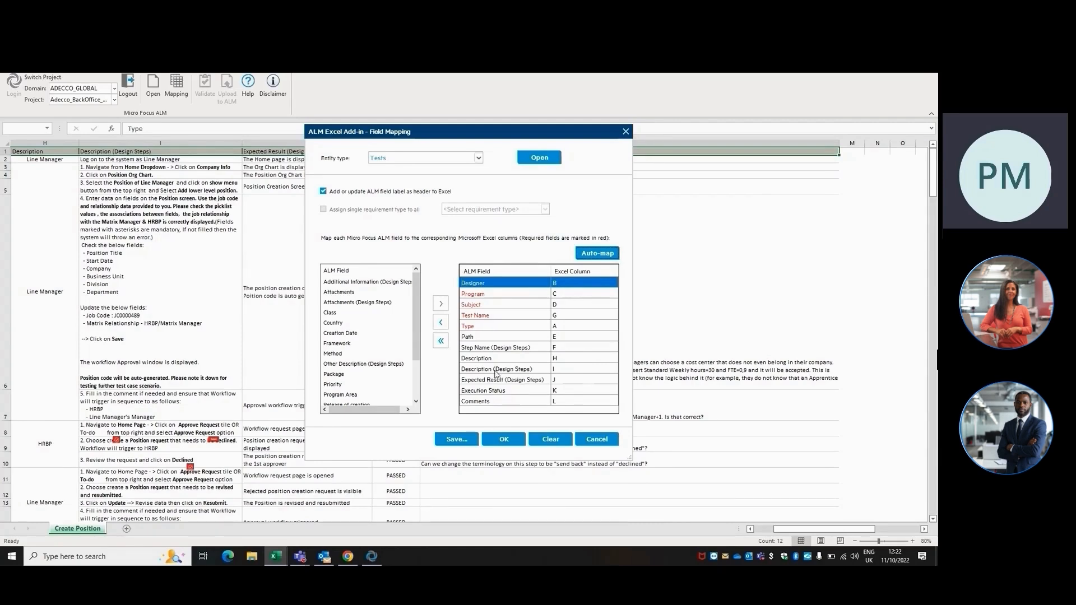
Re-enter I as the Excel column for the Description (Design Steps) field
{"action": "left_click", "coordinate": [580, 372]}
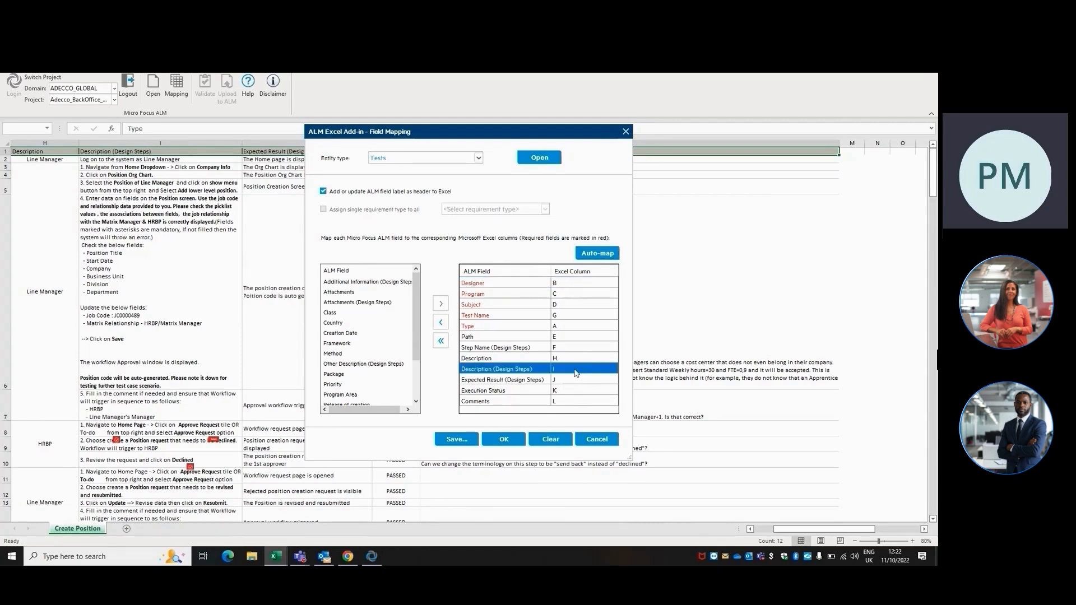
{"action": "left_click", "coordinate": [566, 370]}
{"action": "type", "text": "H"}
{"action": "key", "text": "BackSpace"}
{"action": "type", "text": "I"}
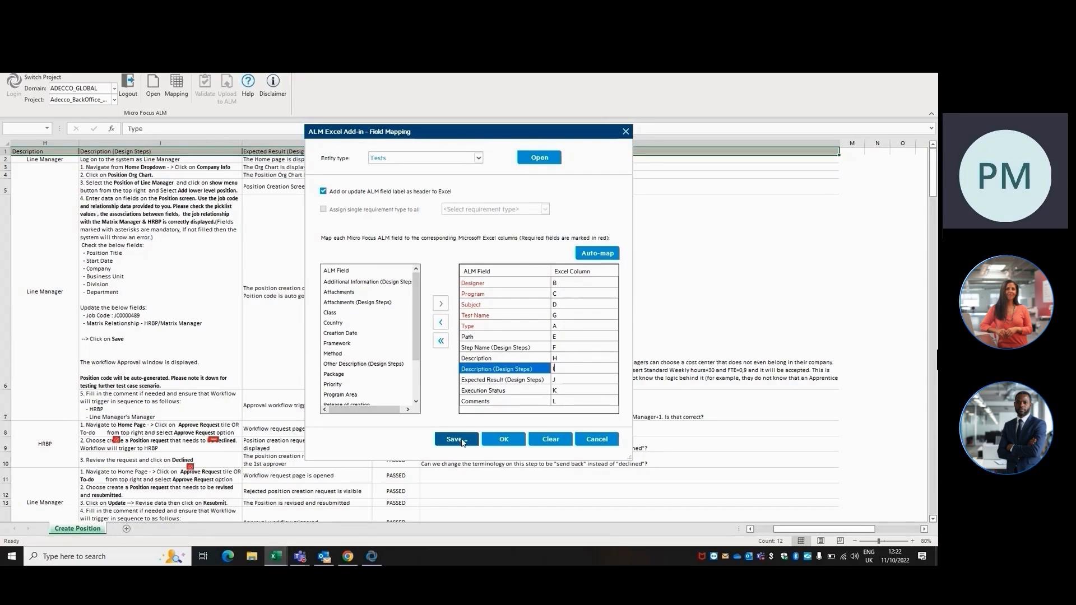
Clear all column assignments and close the field mapping without applying it
{"action": "left_click", "coordinate": [550, 440]}
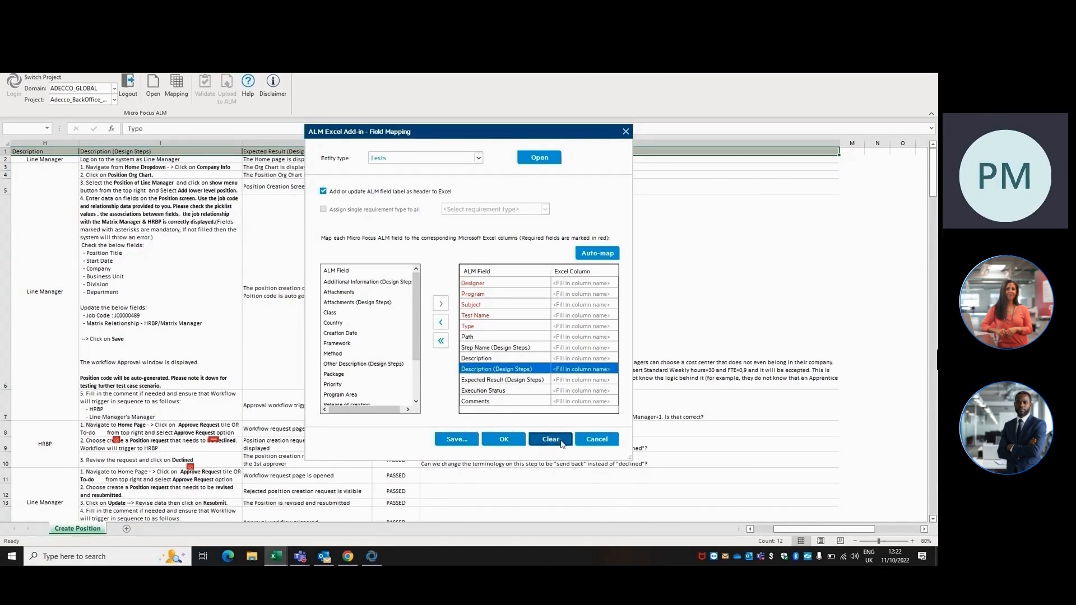
{"action": "left_click", "coordinate": [609, 440]}
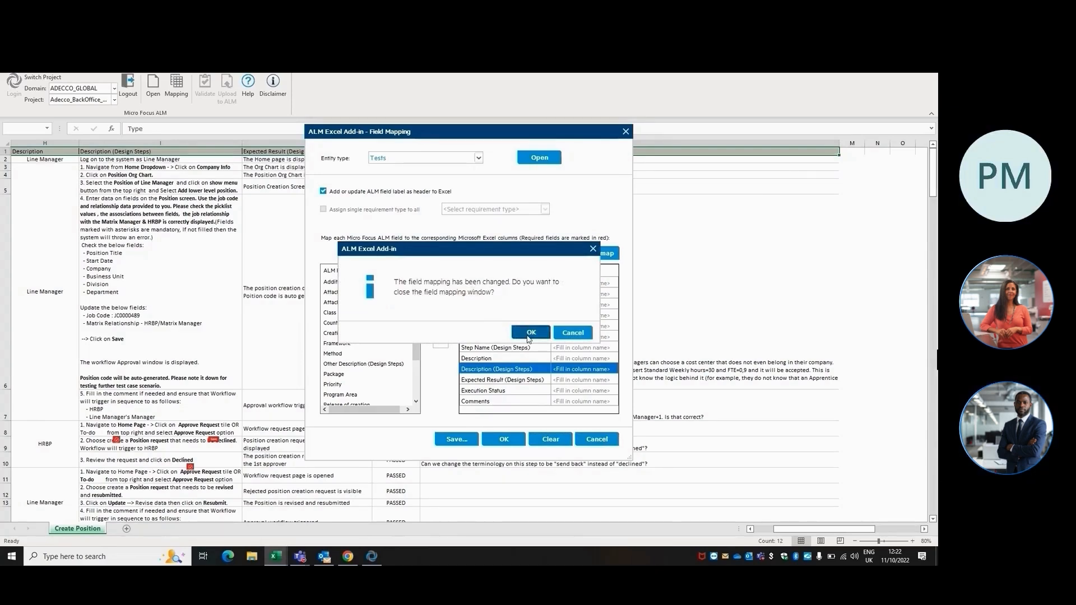
{"action": "left_click", "coordinate": [529, 334]}
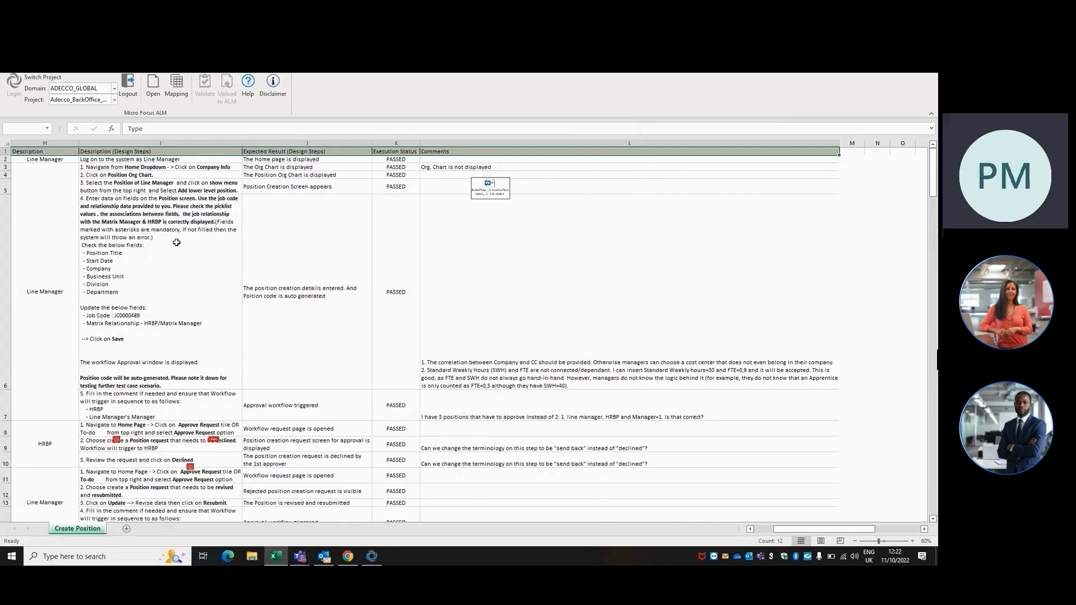
Review the test script rows from the position management tests down to the Post Hire Verification tests
{"action": "key", "text": "Home"}
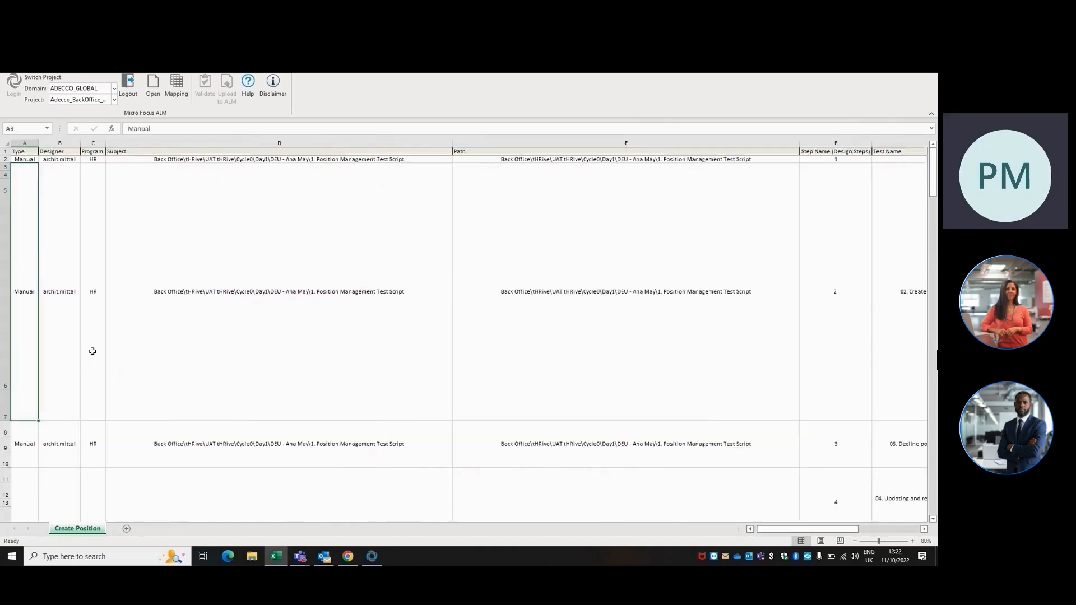
{"action": "key", "text": "Right"}
{"action": "key", "text": "Right"}
{"action": "key", "text": "Right"}
{"action": "key", "text": "Right"}
{"action": "key", "text": "Right"}
{"action": "key", "text": "Down"}
{"action": "key", "text": "Down"}
{"action": "key", "text": "Down"}
{"action": "key", "text": "Down"}
{"action": "key", "text": "Down"}
{"action": "key", "text": "Down"}
{"action": "key", "text": "Down"}
{"action": "key", "text": "Down"}
{"action": "key", "text": "Down"}
{"action": "key", "text": "Down"}
{"action": "key", "text": "Up"}
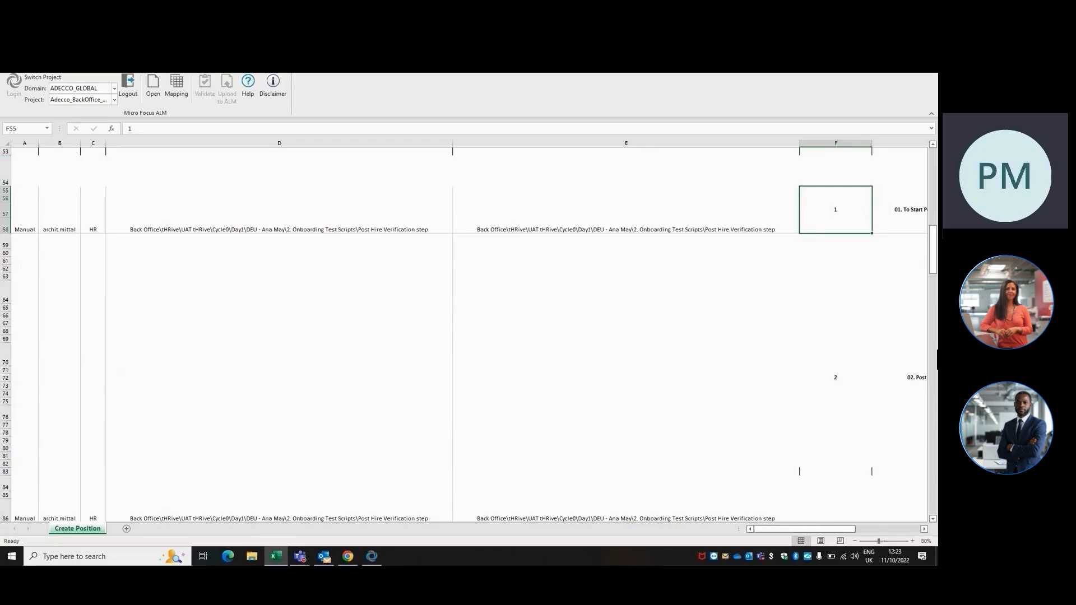
Auto-map the Tests entity's ALM fields to the sheet's columns and apply the mapping without saving it to a file
{"action": "left_click", "coordinate": [179, 95]}
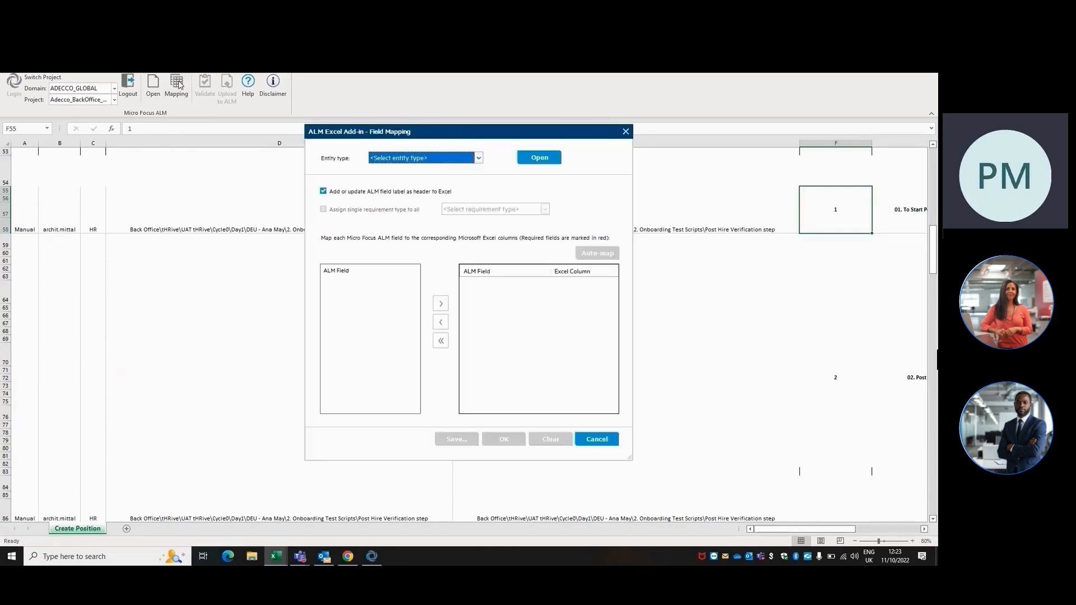
{"action": "left_click", "coordinate": [479, 158]}
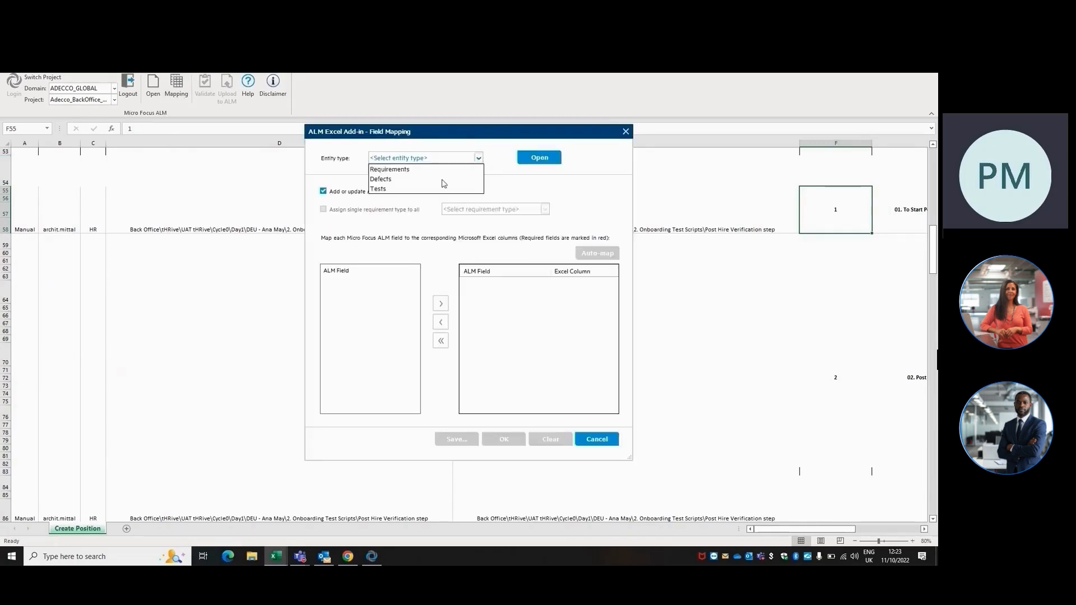
{"action": "left_click", "coordinate": [434, 189]}
{"action": "left_click", "coordinate": [610, 255]}
{"action": "left_click", "coordinate": [514, 329]}
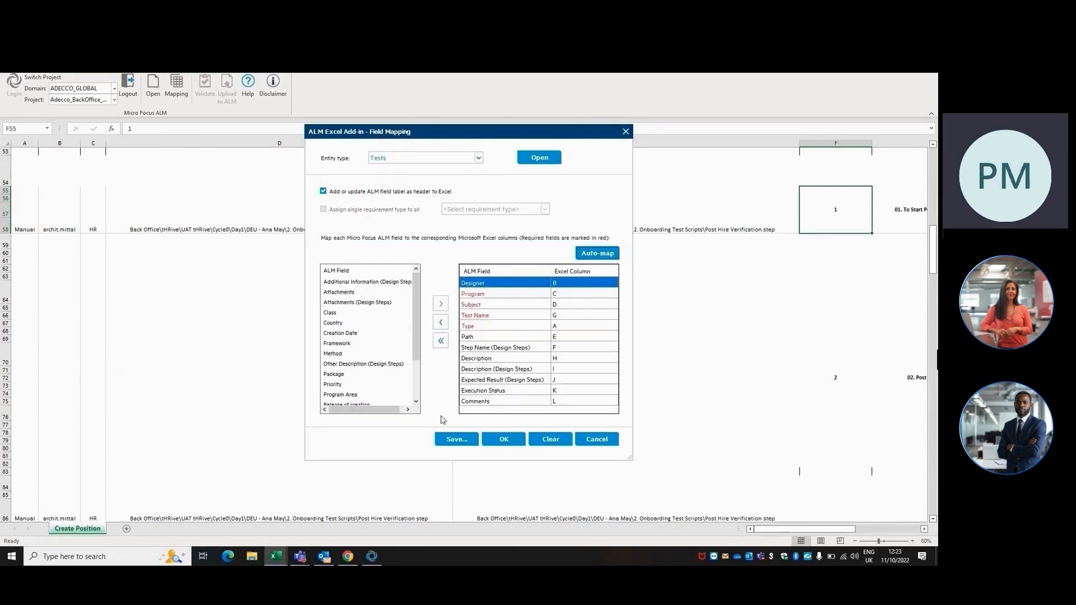
{"action": "left_click", "coordinate": [457, 439]}
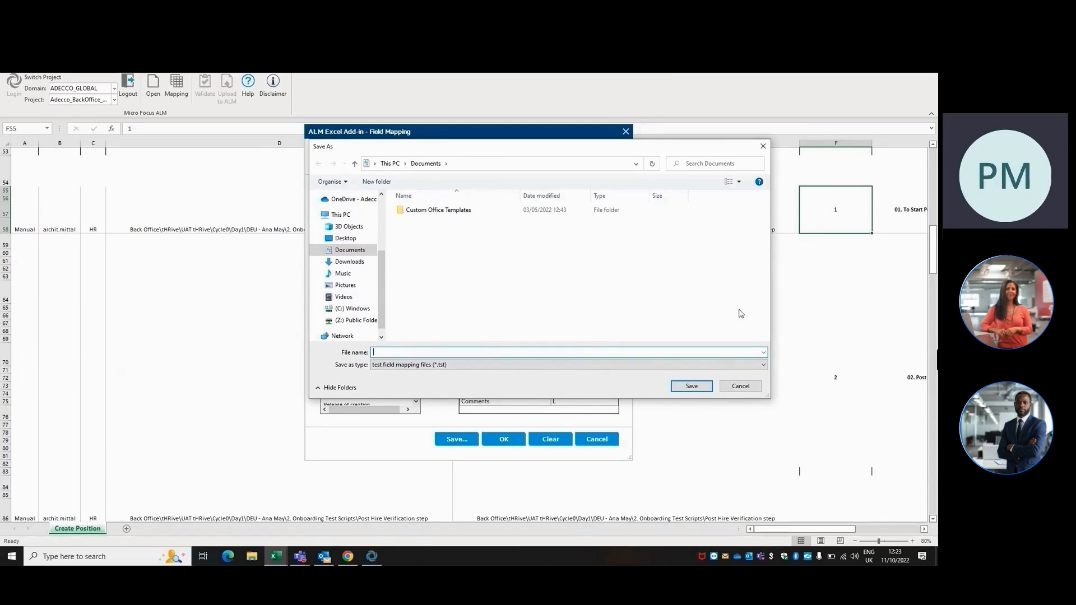
{"action": "left_click", "coordinate": [745, 389]}
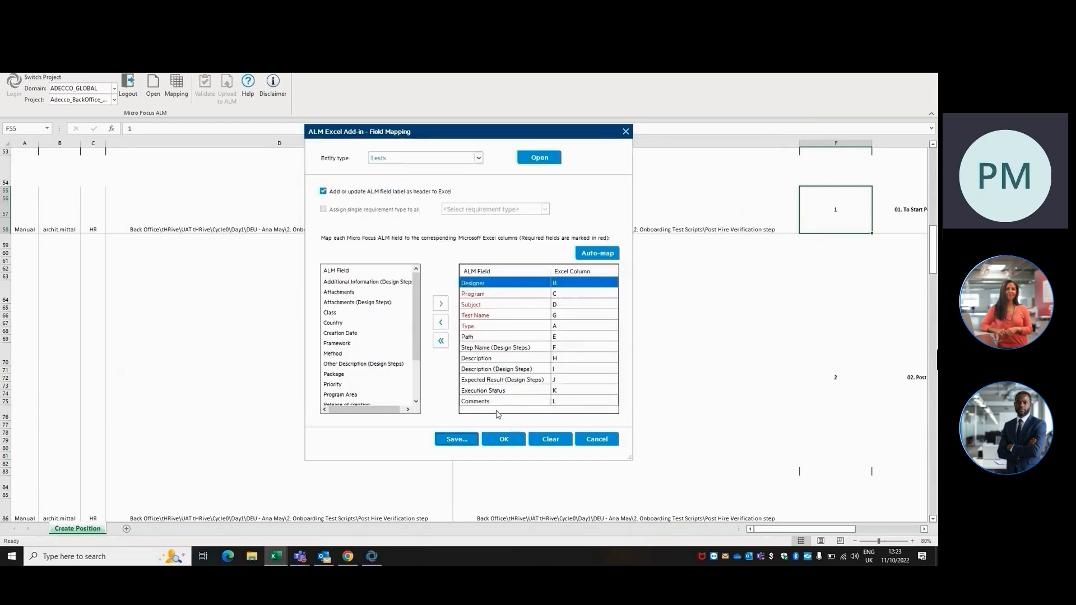
{"action": "left_click", "coordinate": [513, 442]}
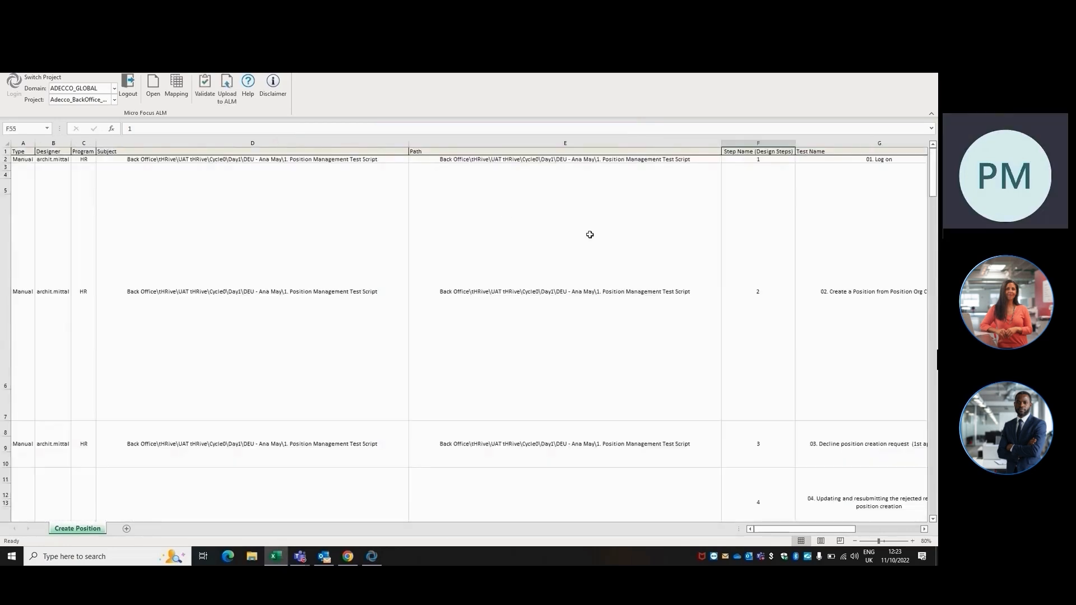
Check the first test's row across the mapped columns from Type through Execution Status
{"action": "left_click", "coordinate": [166, 194]}
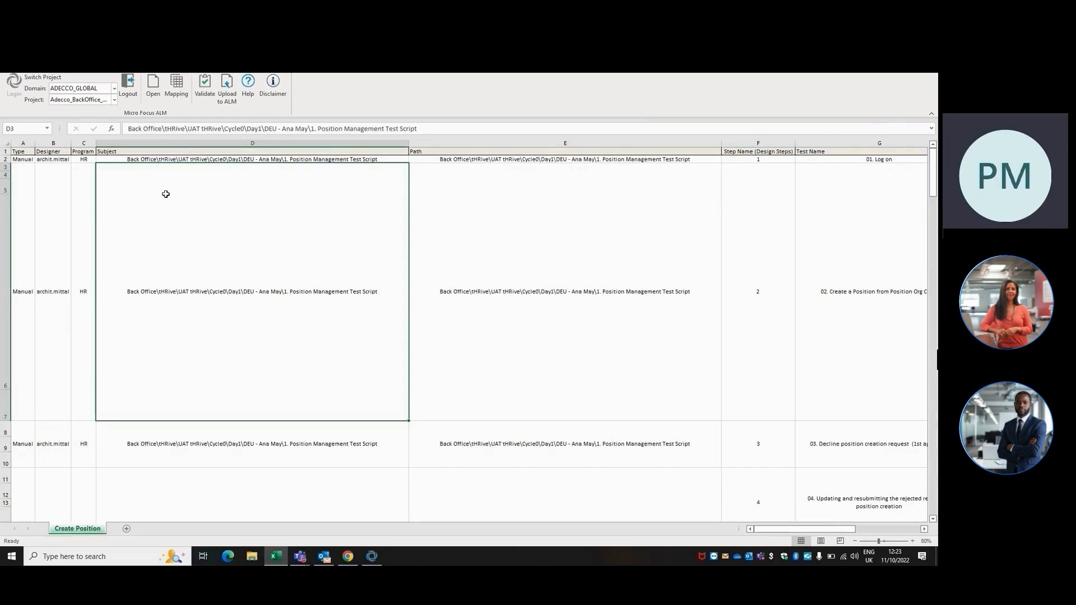
{"action": "key", "text": "Up"}
{"action": "key", "text": "Left"}
{"action": "key", "text": "Left"}
{"action": "key", "text": "Left"}
{"action": "key", "text": "Right"}
{"action": "key", "text": "Right"}
{"action": "key", "text": "Right"}
{"action": "key", "text": "Right"}
{"action": "key", "text": "Right"}
{"action": "key", "text": "Right"}
{"action": "key", "text": "Right"}
{"action": "key", "text": "Right"}
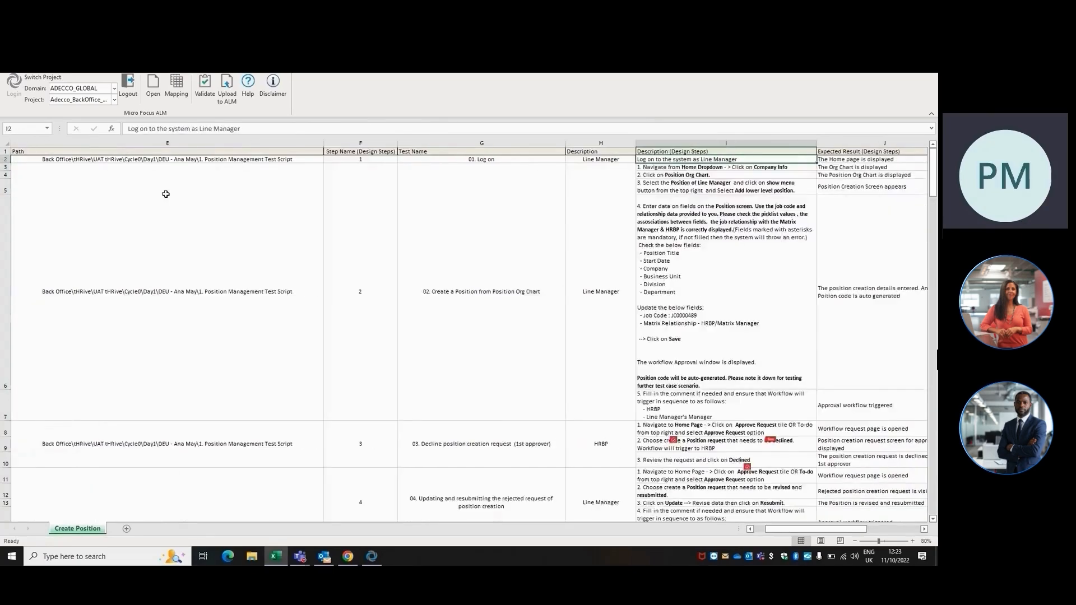
{"action": "key", "text": "Right"}
{"action": "key", "text": "Right"}
{"action": "key", "text": "Right"}
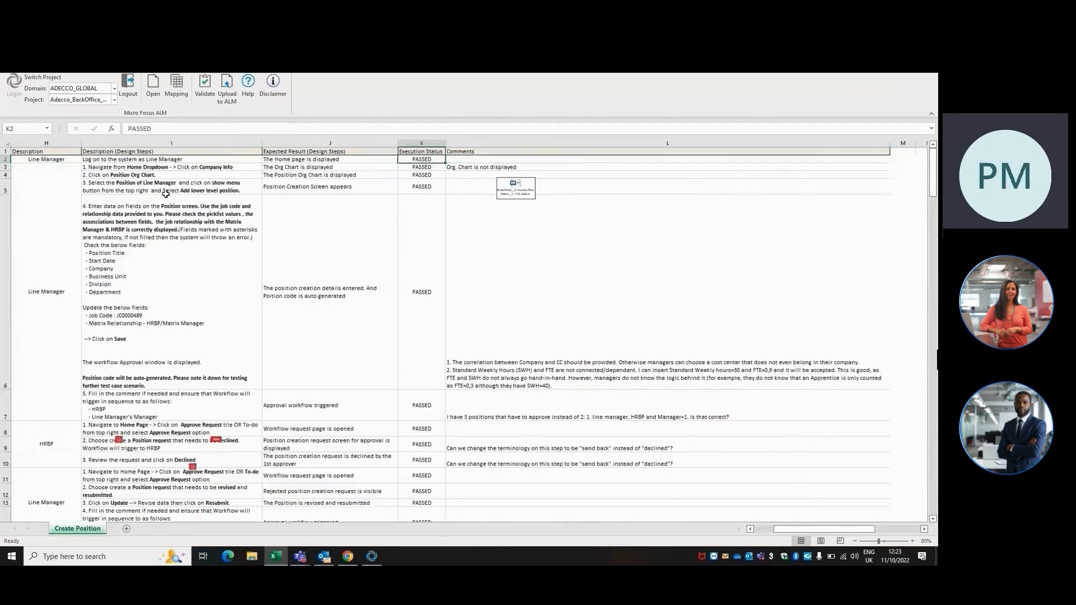
{"action": "key", "text": "Home"}
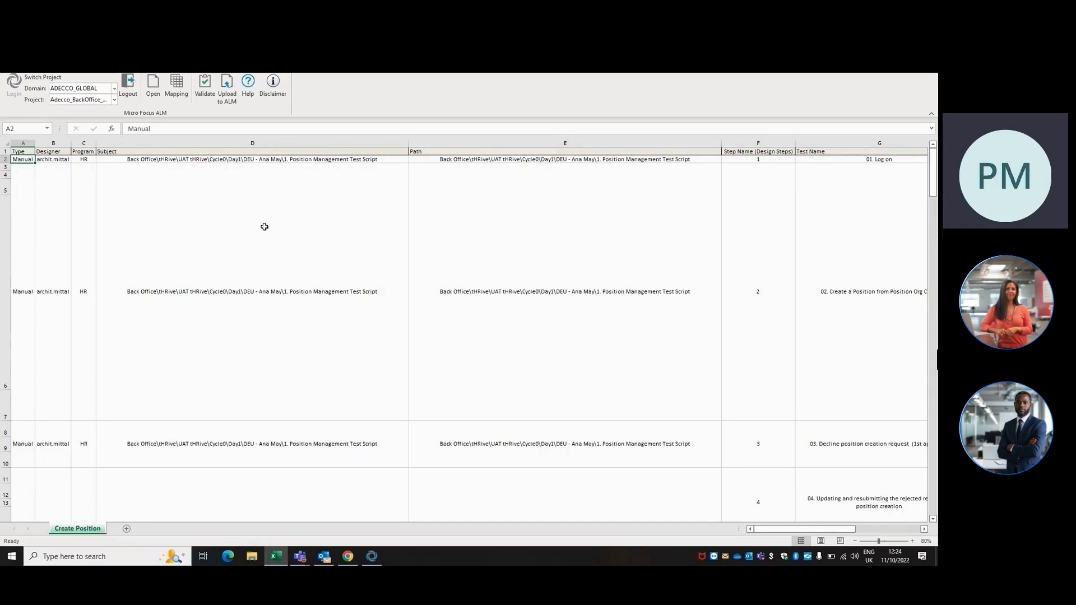
Select the Type column cells from row 2 down to row 34, covering the position management tests
{"action": "key", "text": "Up"}
{"action": "key", "text": "Down"}
{"action": "key", "text": "Up"}
{"action": "key", "text": "Down"}
{"action": "key", "text": "Up"}
{"action": "key", "text": "Down"}
{"action": "key", "text": "shift+Down"}
{"action": "key", "text": "shift+Down"}
{"action": "key", "text": "shift+Down"}
{"action": "key", "text": "shift+Down"}
{"action": "key", "text": "shift+Down"}
{"action": "key", "text": "shift+Down"}
{"action": "key", "text": "shift+Down"}
{"action": "key", "text": "shift+Down"}
{"action": "key", "text": "shift+Down"}
{"action": "key", "text": "shift+Down"}
{"action": "key", "text": "shift+Down"}
{"action": "key", "text": "shift+Down"}
{"action": "key", "text": "shift+Down"}
{"action": "key", "text": "shift+Down"}
{"action": "key", "text": "shift+Down"}
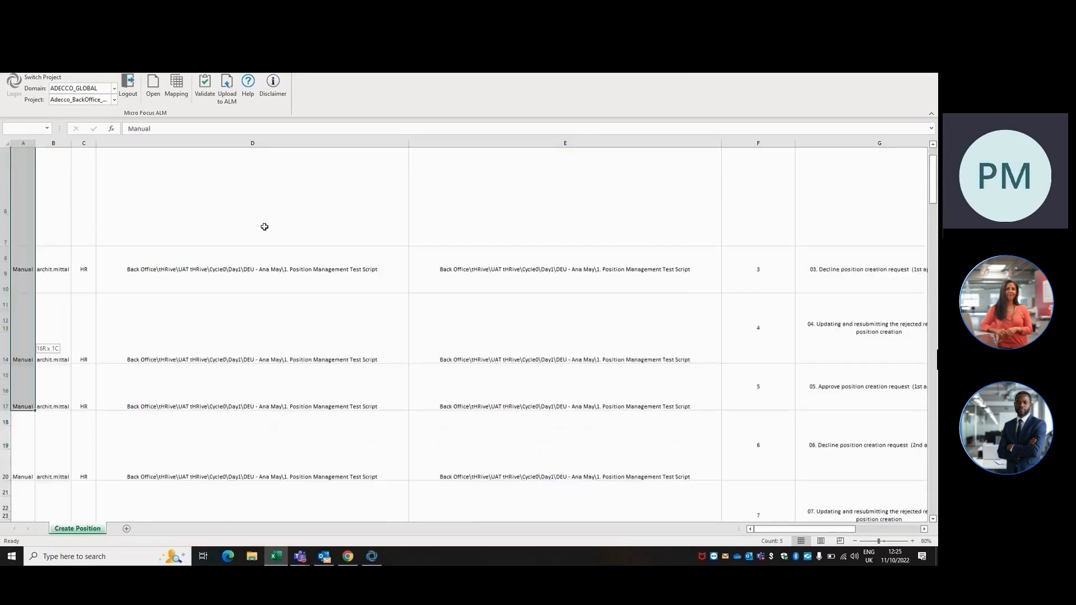
{"action": "key", "text": "shift+Down"}
{"action": "key", "text": "shift+Down"}
{"action": "key", "text": "shift+Down"}
{"action": "key", "text": "shift+Down"}
{"action": "key", "text": "shift+Down"}
{"action": "key", "text": "shift+Down"}
{"action": "key", "text": "shift+Down"}
{"action": "key", "text": "shift+Down"}
{"action": "key", "text": "shift+Down"}
{"action": "key", "text": "shift+Down"}
{"action": "key", "text": "shift+Down"}
{"action": "key", "text": "shift+Down"}
{"action": "key", "text": "shift+Down"}
{"action": "key", "text": "shift+Down"}
{"action": "key", "text": "shift+Down"}
{"action": "key", "text": "shift+Down"}
{"action": "key", "text": "shift+Down"}
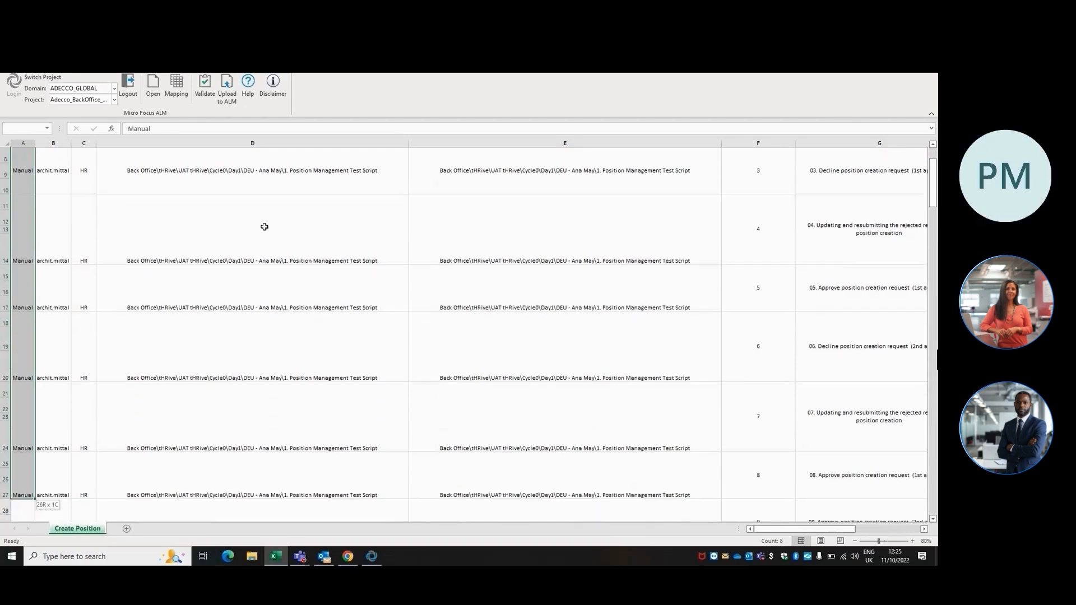
{"action": "scroll", "coordinate": [264, 226], "scroll_direction": "down", "scroll_amount": 4}
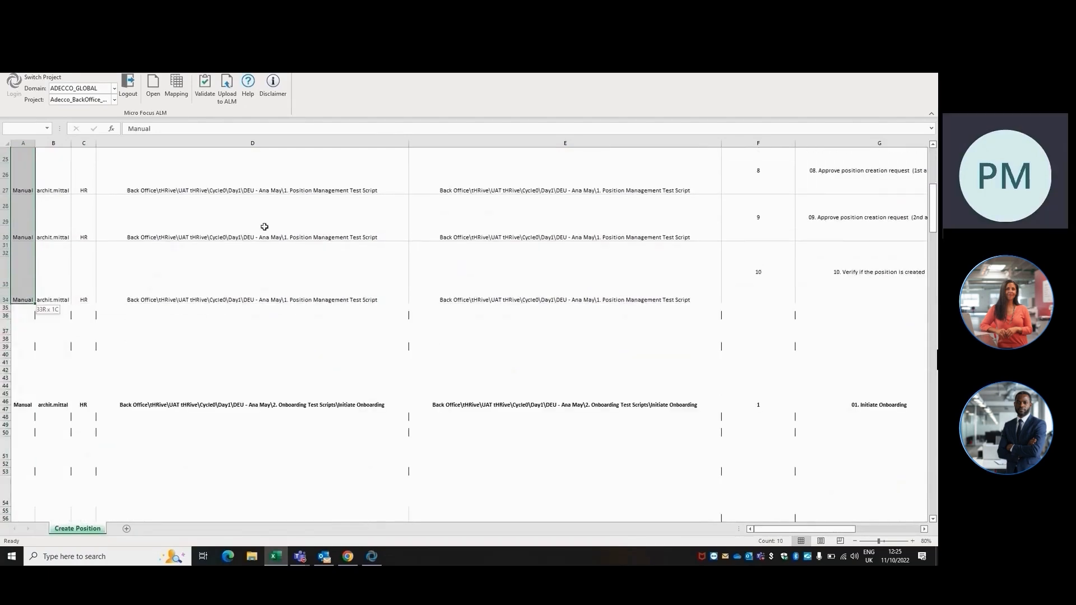
{"action": "key", "text": "ctrl+shift+Down"}
{"action": "key", "text": "ctrl+shift+Down"}
{"action": "key", "text": "ctrl+shift+Down"}
{"action": "key", "text": "ctrl+shift+Up"}
{"action": "key", "text": "ctrl+shift+Up"}
{"action": "key", "text": "ctrl+shift+Up"}
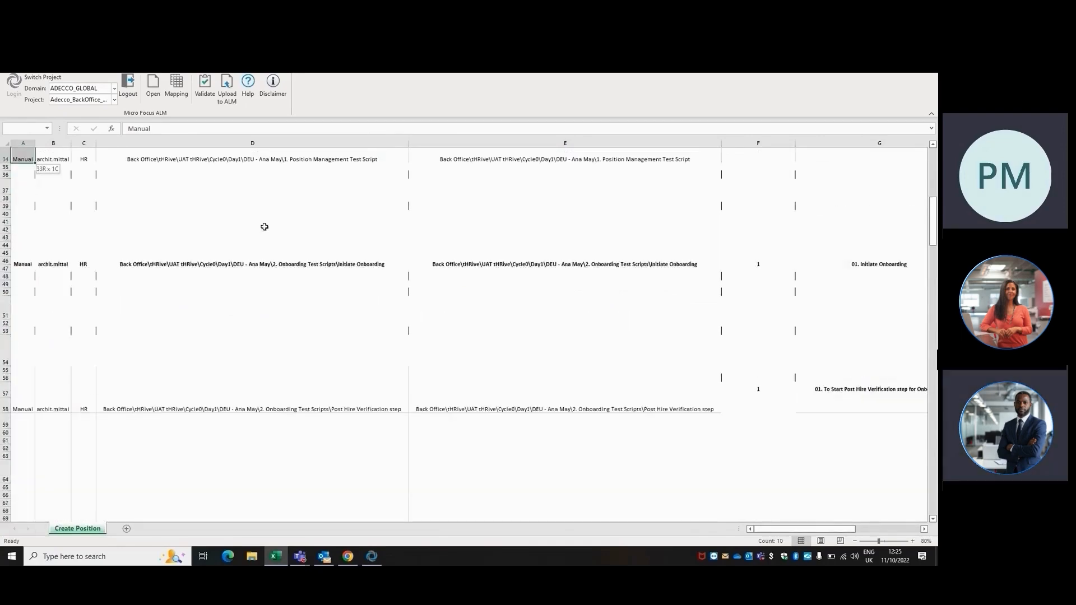
Check the Step Name numbering of the position management tests from row 2 down to row 34
{"action": "scroll", "coordinate": [264, 226], "scroll_direction": "up", "scroll_amount": 1}
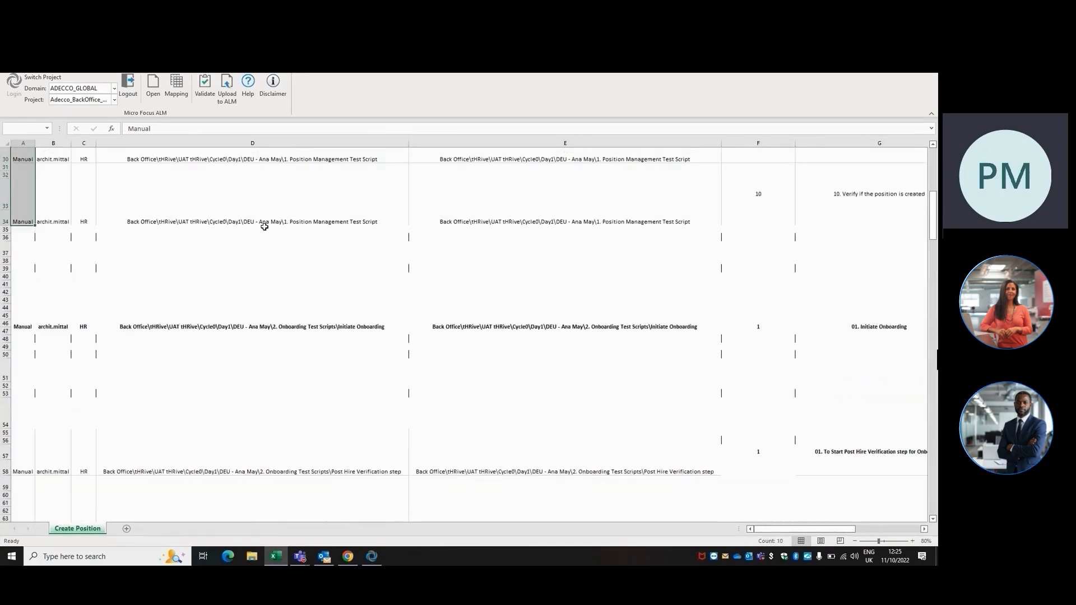
{"action": "key", "text": "Down"}
{"action": "key", "text": "Right"}
{"action": "key", "text": "Right"}
{"action": "key", "text": "Right"}
{"action": "key", "text": "Right"}
{"action": "key", "text": "Right"}
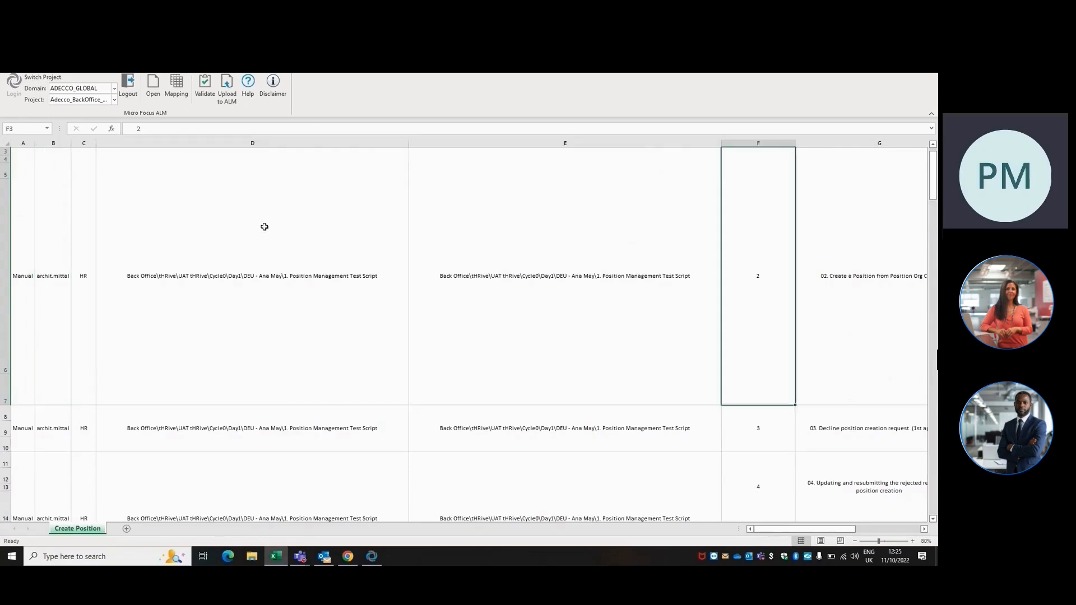
{"action": "key", "text": "Up"}
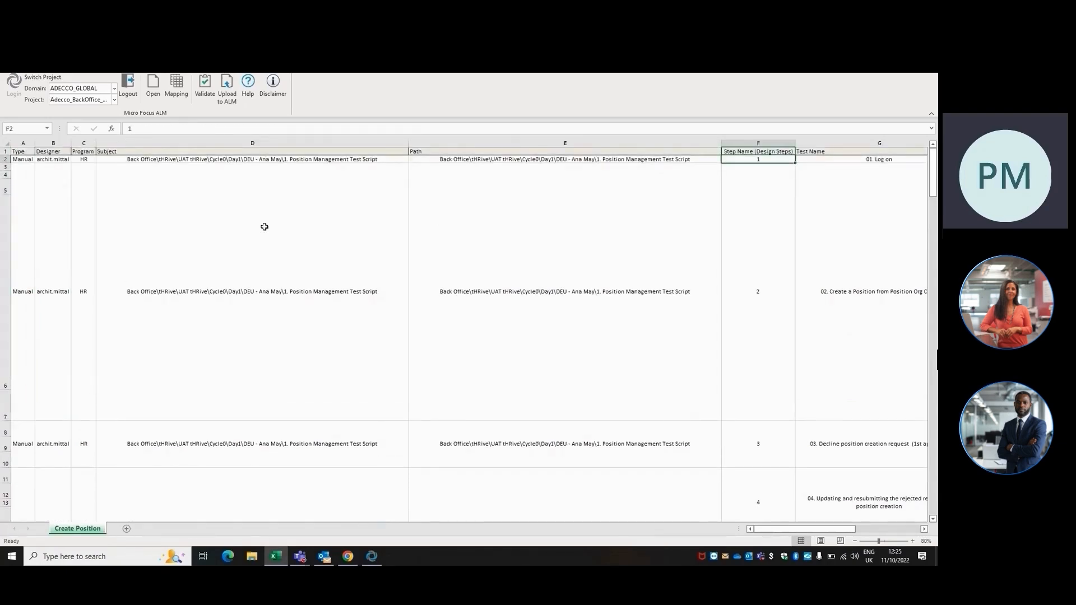
{"action": "key", "text": "Down"}
{"action": "key", "text": "Down"}
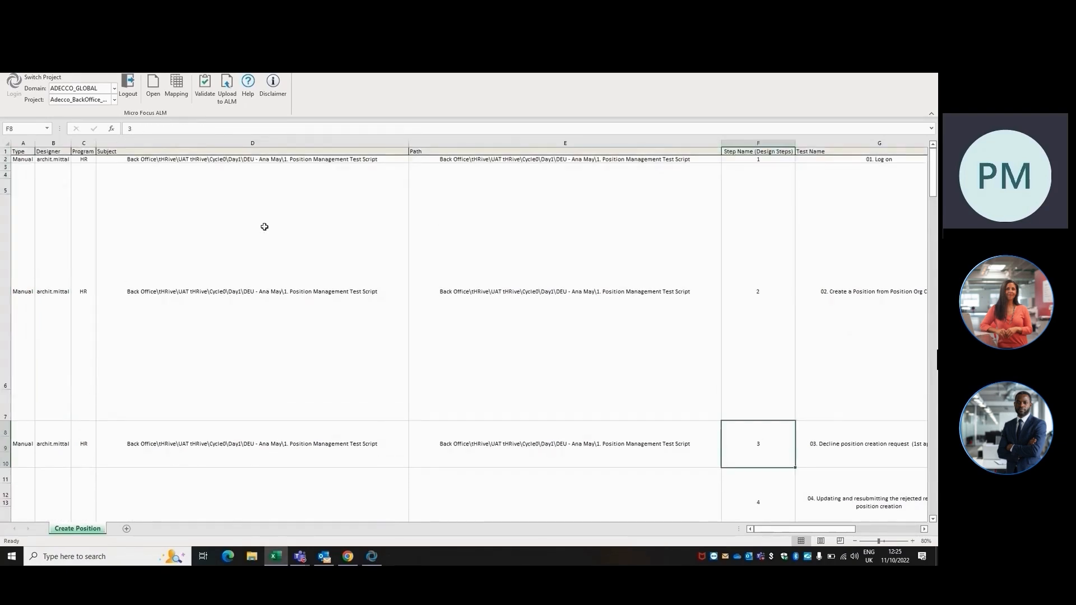
{"action": "key", "text": "Down"}
{"action": "key", "text": "Down"}
{"action": "key", "text": "Down"}
{"action": "key", "text": "Down"}
{"action": "key", "text": "Down"}
{"action": "key", "text": "Down"}
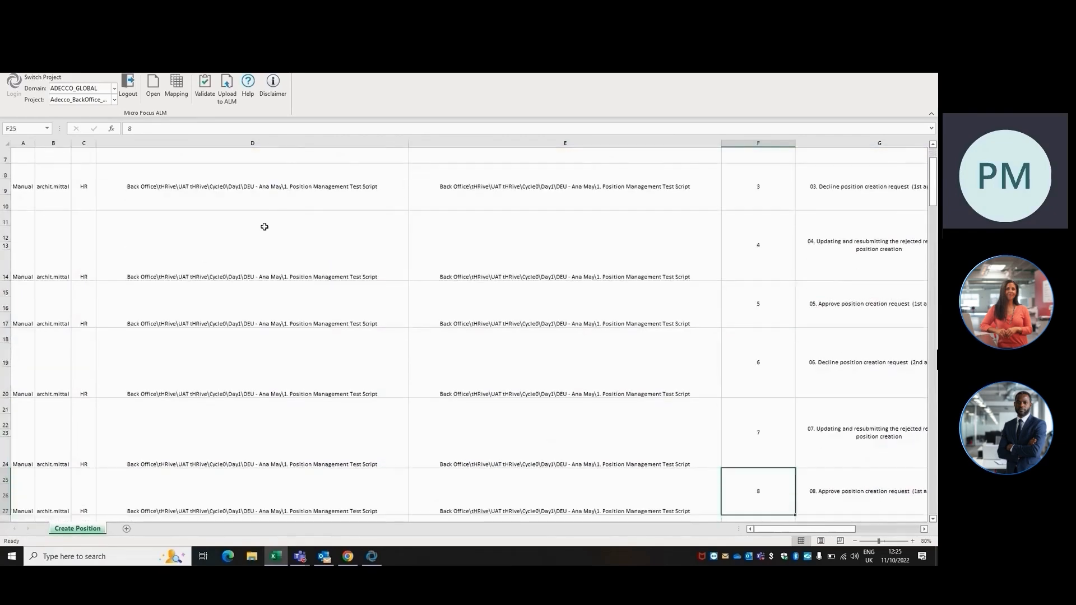
{"action": "key", "text": "Down"}
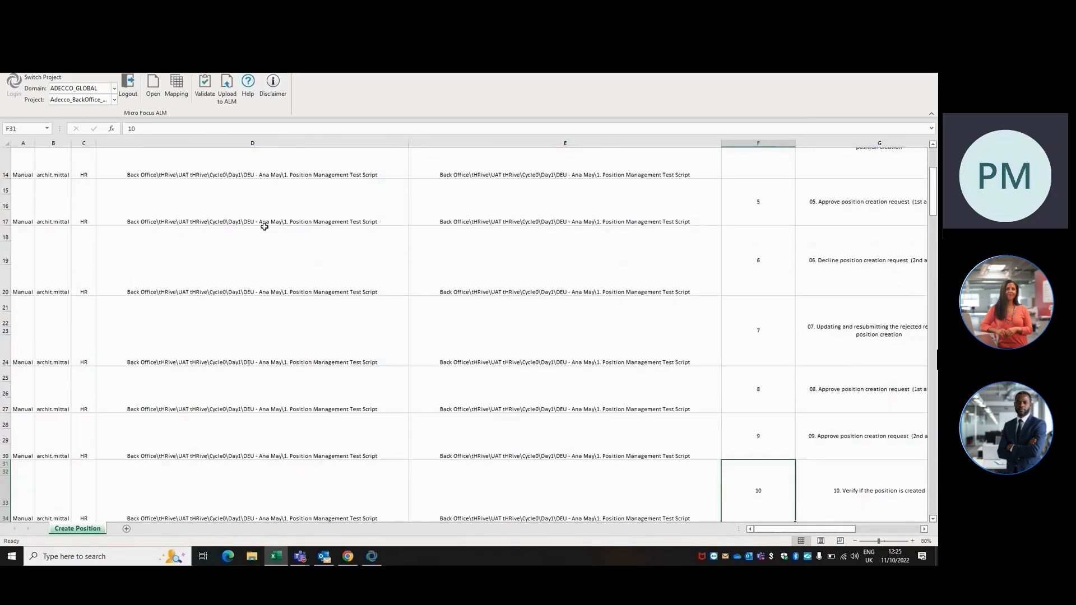
{"action": "scroll", "coordinate": [264, 227], "scroll_direction": "down", "scroll_amount": 4}
Select the position management test rows 2 to 34 across all columns from Type through Comments
{"action": "key", "text": "Left"}
{"action": "key", "text": "Left"}
{"action": "key", "text": "Left"}
{"action": "key", "text": "Left"}
{"action": "key", "text": "Left"}
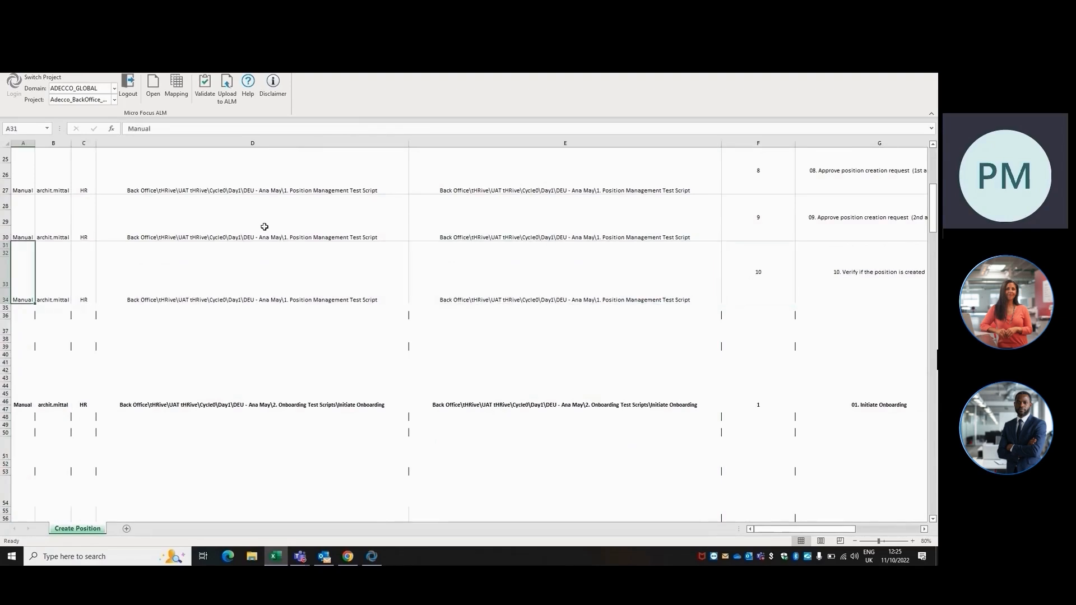
{"action": "key", "text": "Up"}
{"action": "key", "text": "Up"}
{"action": "key", "text": "Up"}
{"action": "key", "text": "Up"}
{"action": "key", "text": "Up"}
{"action": "key", "text": "Up"}
{"action": "key", "text": "Up"}
{"action": "key", "text": "Up"}
{"action": "key", "text": "Up"}
{"action": "key", "text": "Up"}
{"action": "key", "text": "Down"}
{"action": "key", "text": "shift+Down"}
{"action": "key", "text": "shift+Down"}
{"action": "key", "text": "shift+Down"}
{"action": "key", "text": "shift+Down"}
{"action": "key", "text": "shift+Down"}
{"action": "key", "text": "shift+Down"}
{"action": "key", "text": "shift+Down"}
{"action": "key", "text": "shift+Down"}
{"action": "key", "text": "shift+Down"}
{"action": "key", "text": "shift+Right"}
{"action": "key", "text": "shift+Right"}
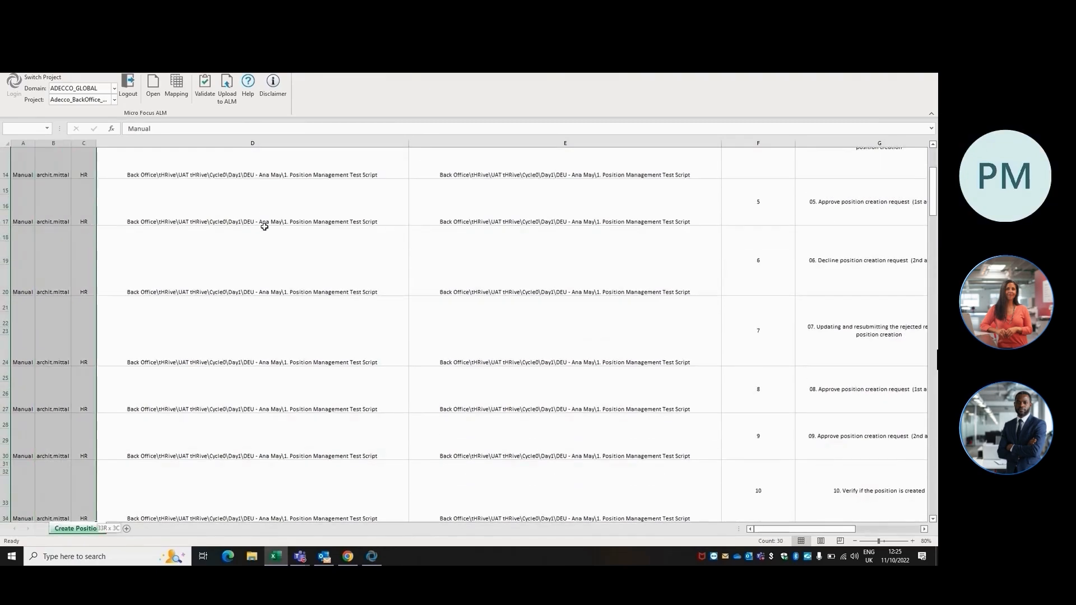
{"action": "key", "text": "shift+Right"}
{"action": "key", "text": "shift+Right"}
{"action": "key", "text": "shift+Right"}
{"action": "key", "text": "shift+Right"}
{"action": "key", "text": "shift+Right"}
{"action": "key", "text": "shift+Right"}
{"action": "key", "text": "shift+Right"}
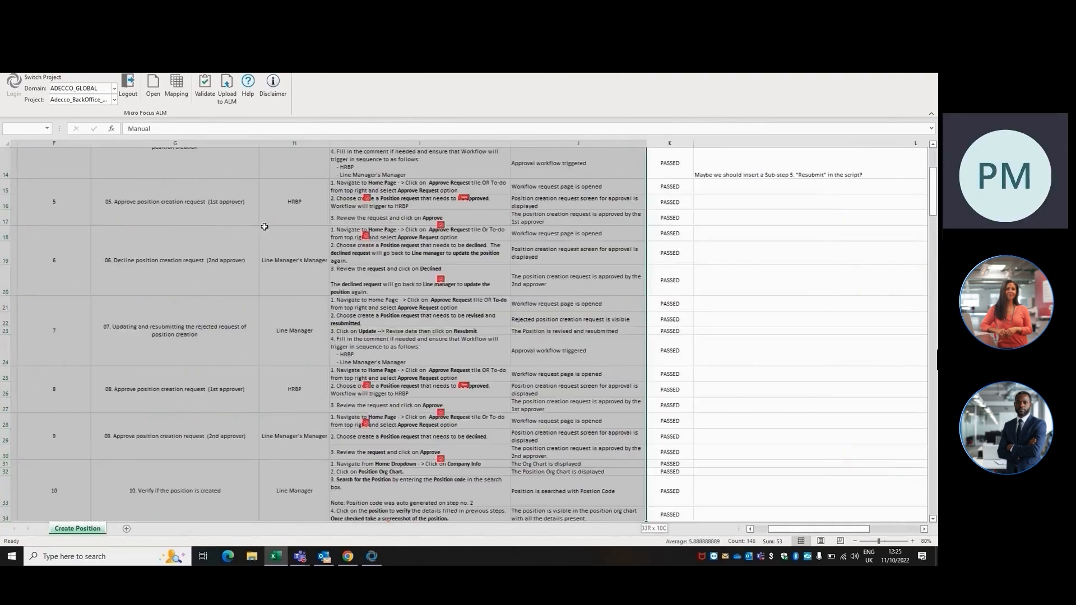
{"action": "key", "text": "shift+Right"}
{"action": "key", "text": "shift+Right"}
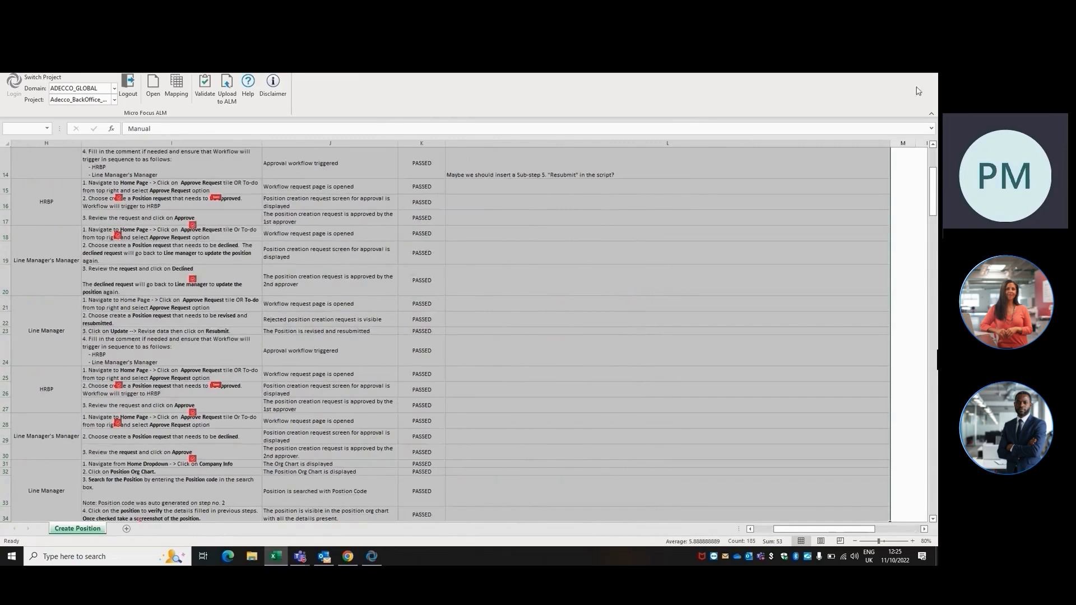
Validate the selected position management tests and upload them to ALM
{"action": "left_click", "coordinate": [933, 145]}
{"action": "left_click", "coordinate": [933, 144]}
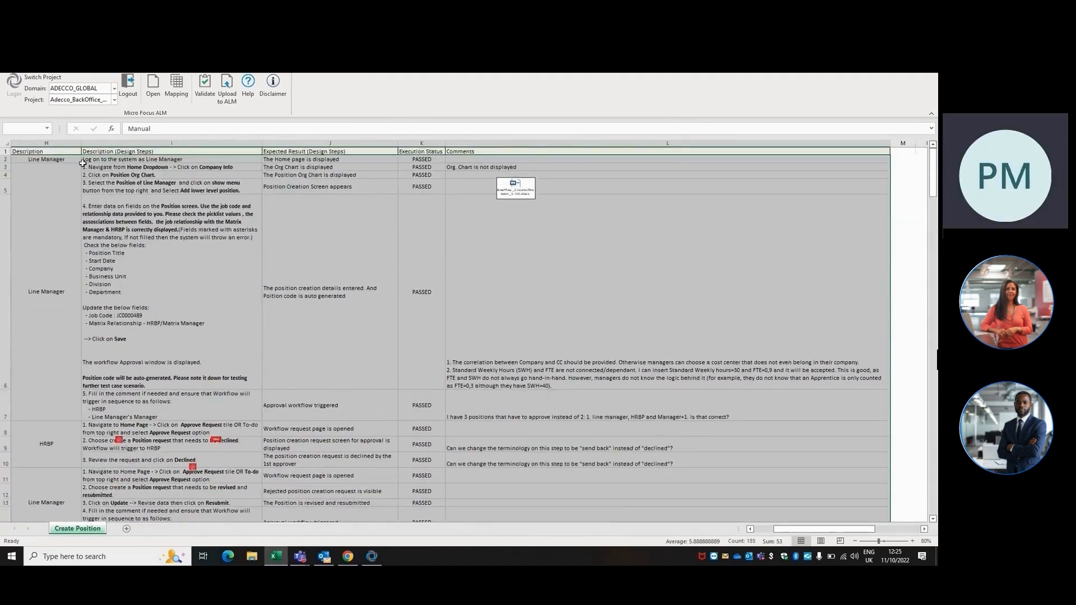
{"action": "left_click", "coordinate": [201, 84]}
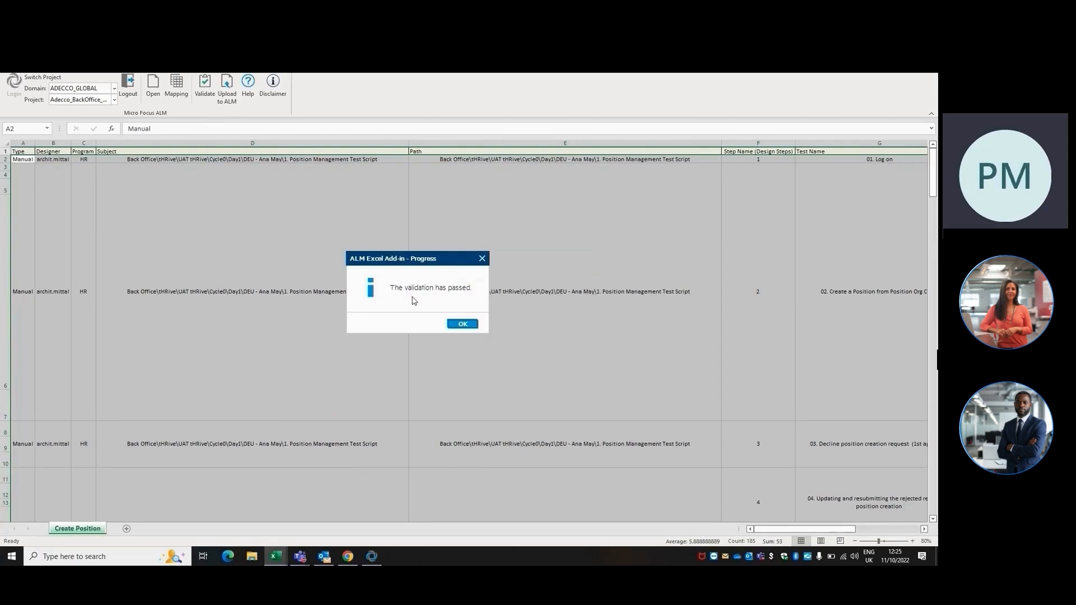
{"action": "left_click", "coordinate": [469, 323]}
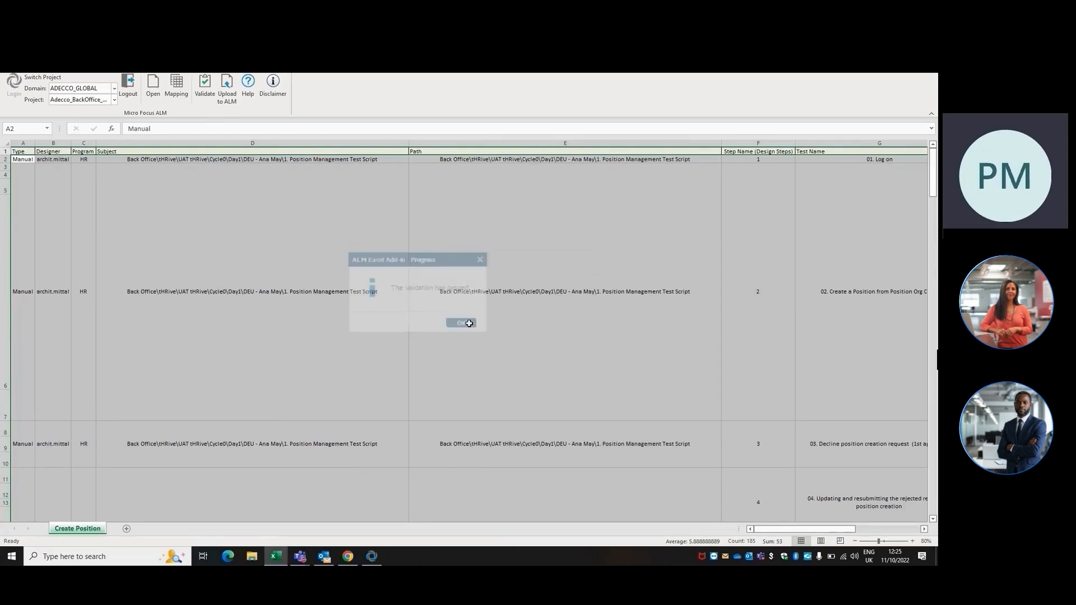
{"action": "left_click", "coordinate": [229, 90]}
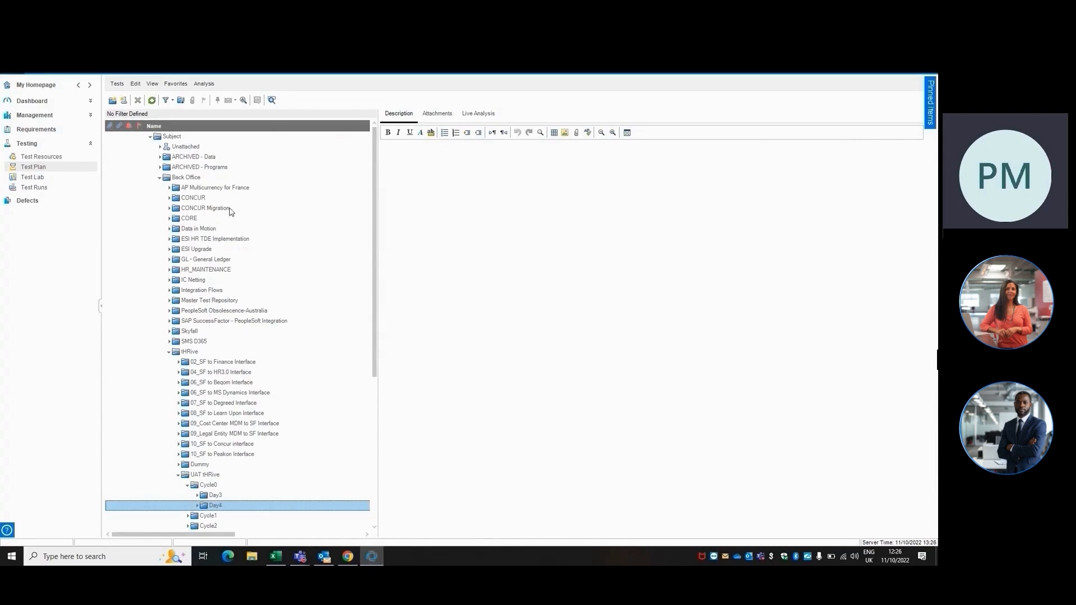
Refresh the Test Plan tree in ALM and compare its folders with the Path values in the Excel sheet
{"action": "left_click", "coordinate": [152, 101]}
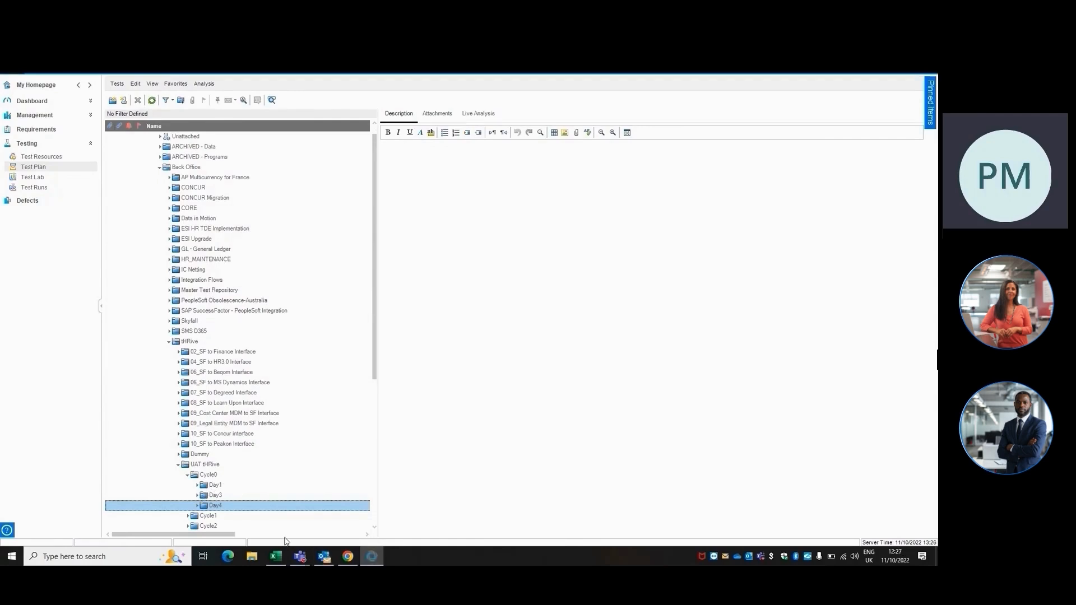
{"action": "left_click", "coordinate": [275, 556]}
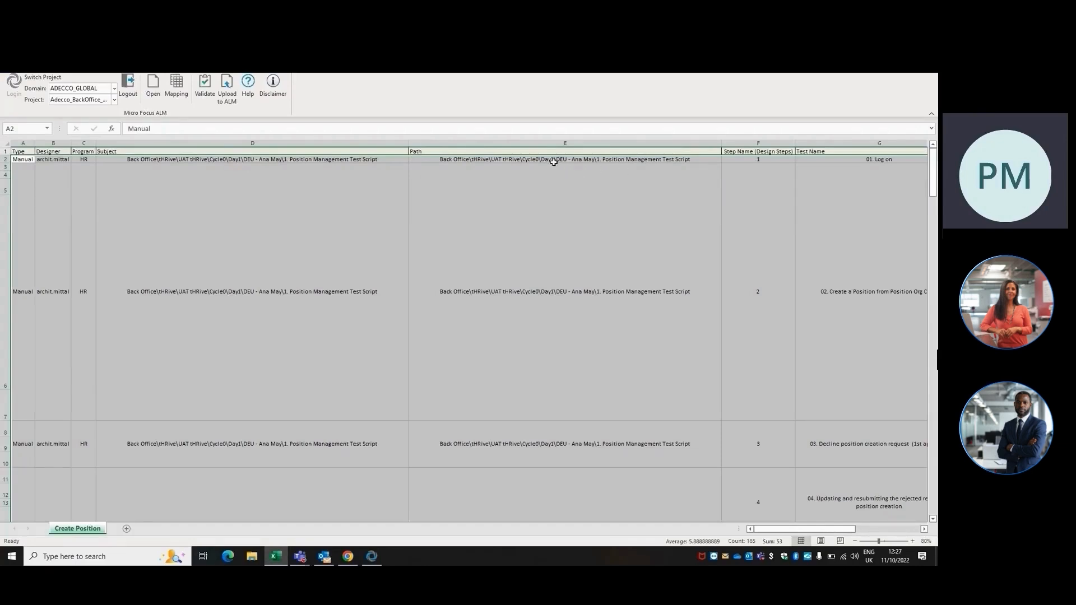
{"action": "key", "text": "alt+Tab"}
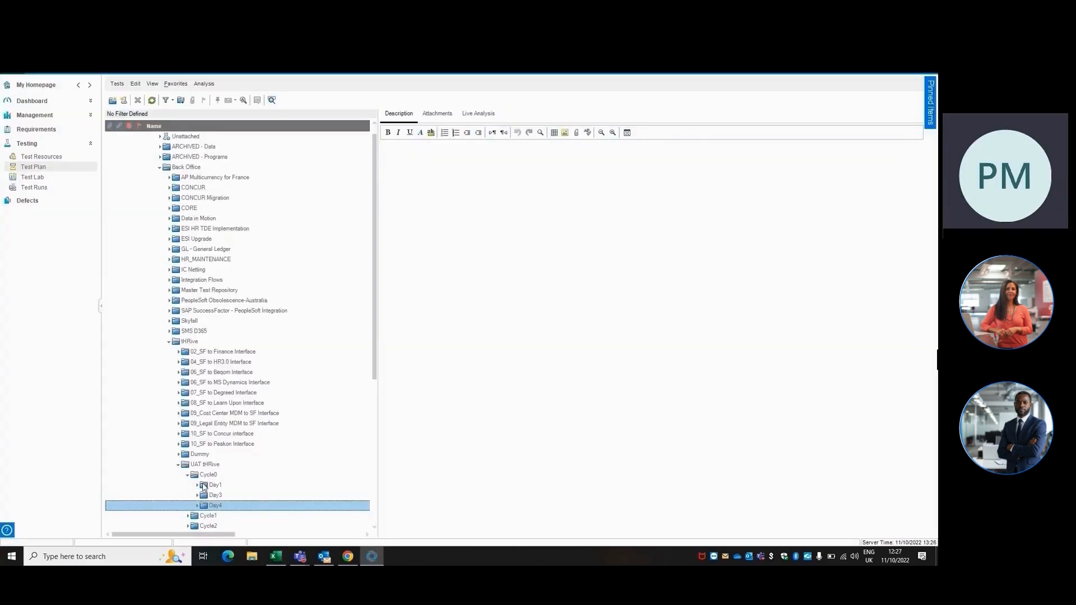
Expand Day1 under UAT tHRive's Cycle0 down to the Position Management Test Script folder and review its uploaded tests
{"action": "left_click", "coordinate": [197, 485]}
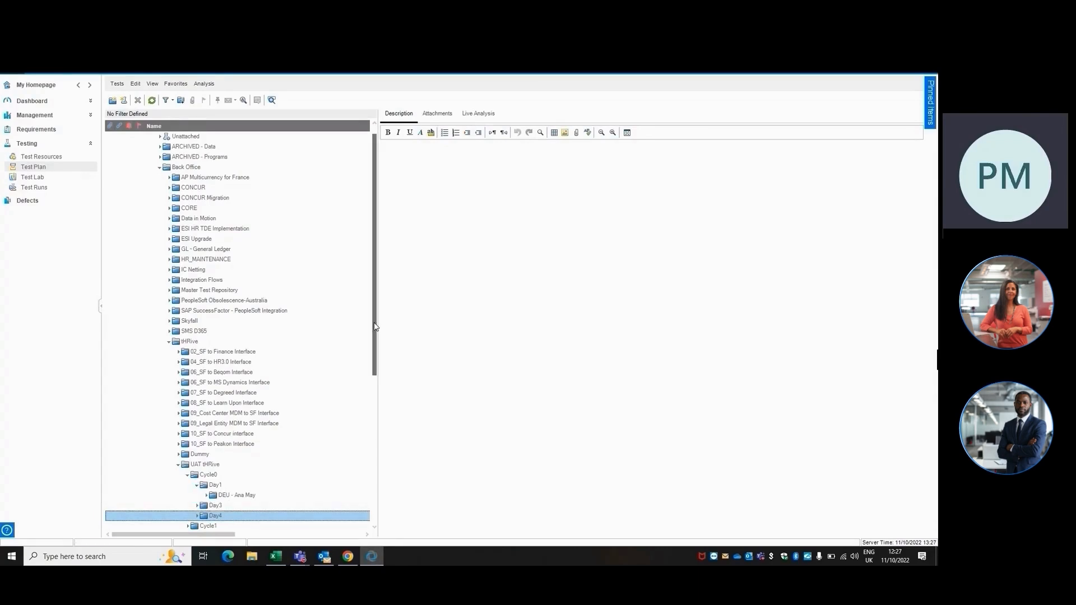
{"action": "left_click_drag", "start_coordinate": [375, 327], "coordinate": [381, 380]}
{"action": "scroll", "coordinate": [207, 463], "scroll_direction": "down", "scroll_amount": 2}
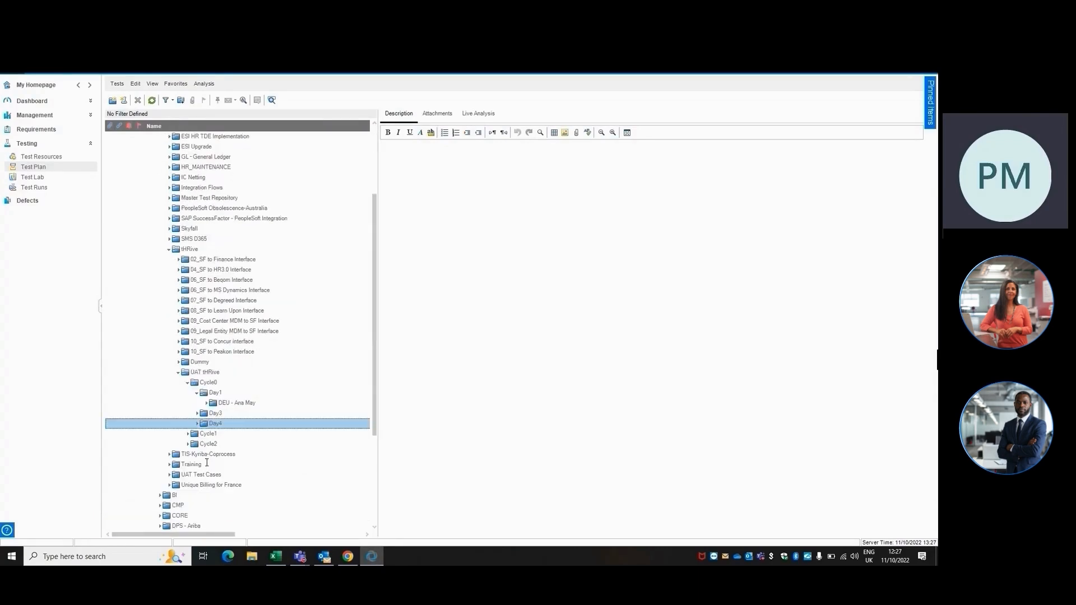
{"action": "left_click", "coordinate": [207, 403]}
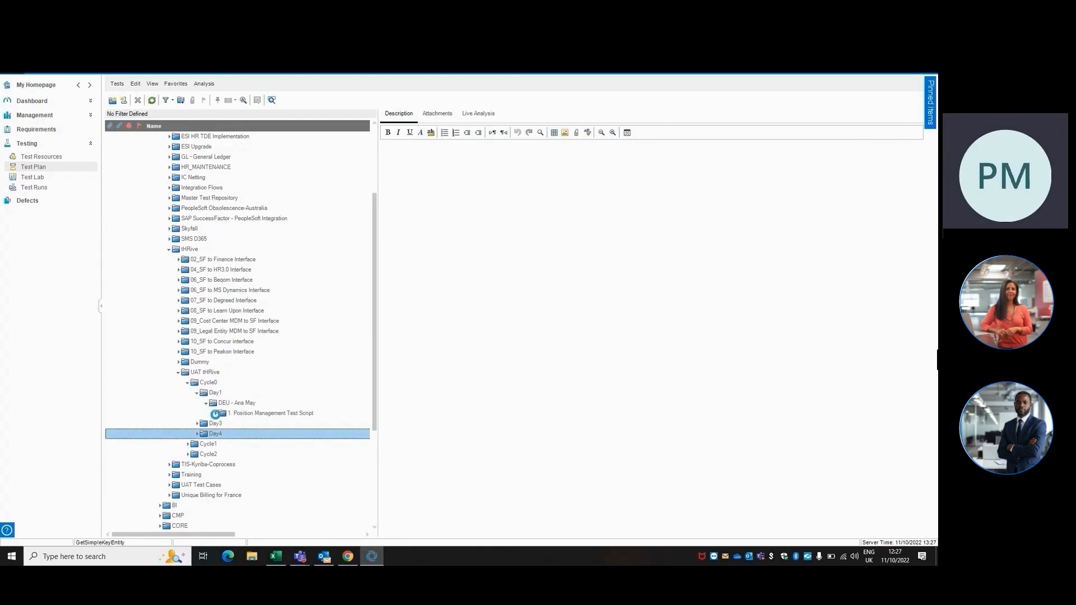
{"action": "left_click", "coordinate": [216, 414]}
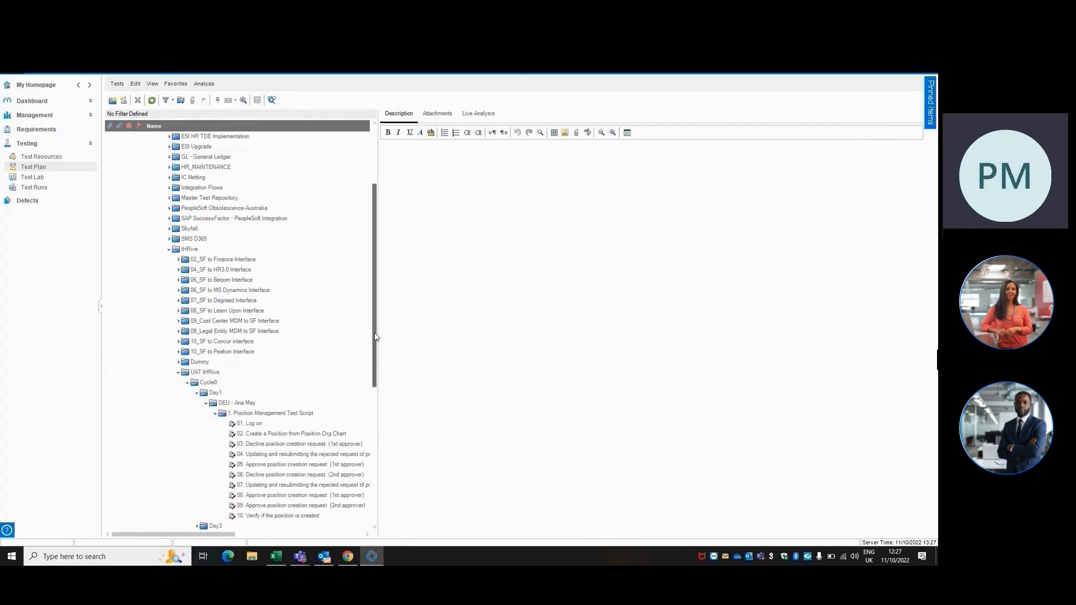
{"action": "scroll", "coordinate": [376, 337], "scroll_direction": "down", "scroll_amount": 3}
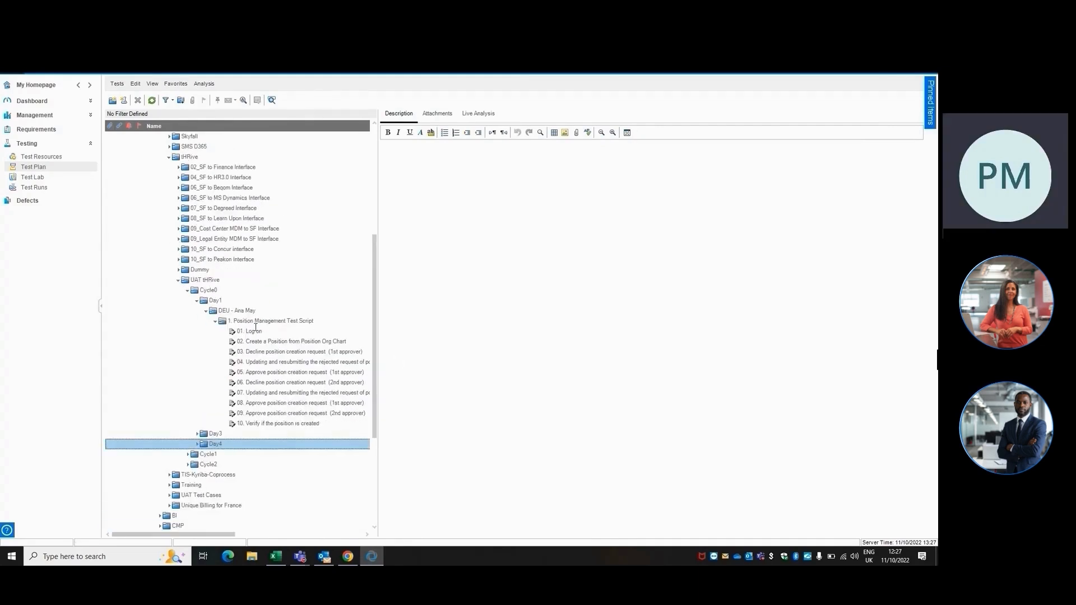